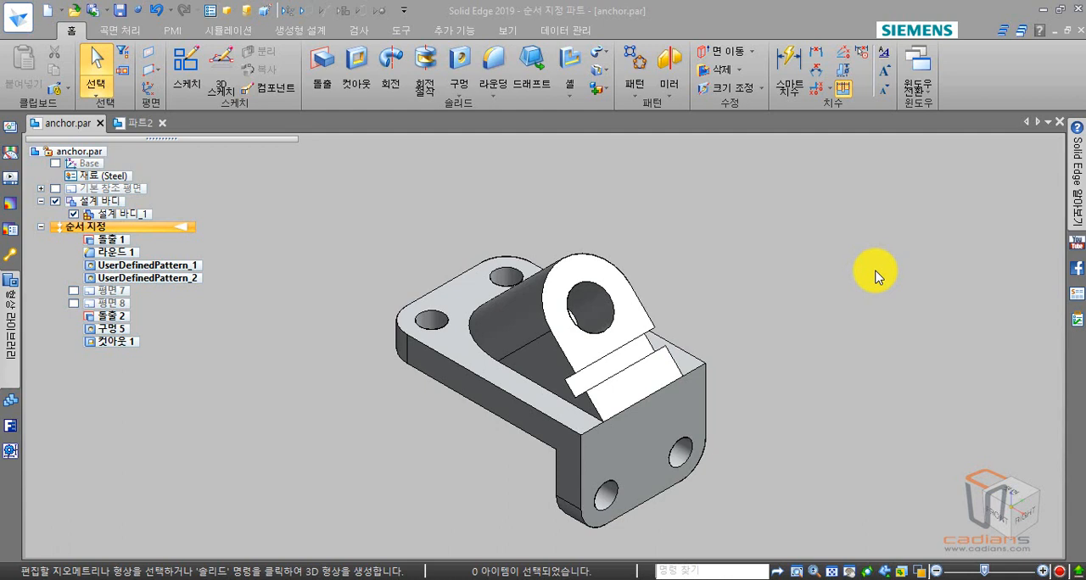
- Start the Smart Dimension command (스마트 치수) and set its keypoint selection to 모두 (all)
{"action": "left_click", "coordinate": [876, 276]}
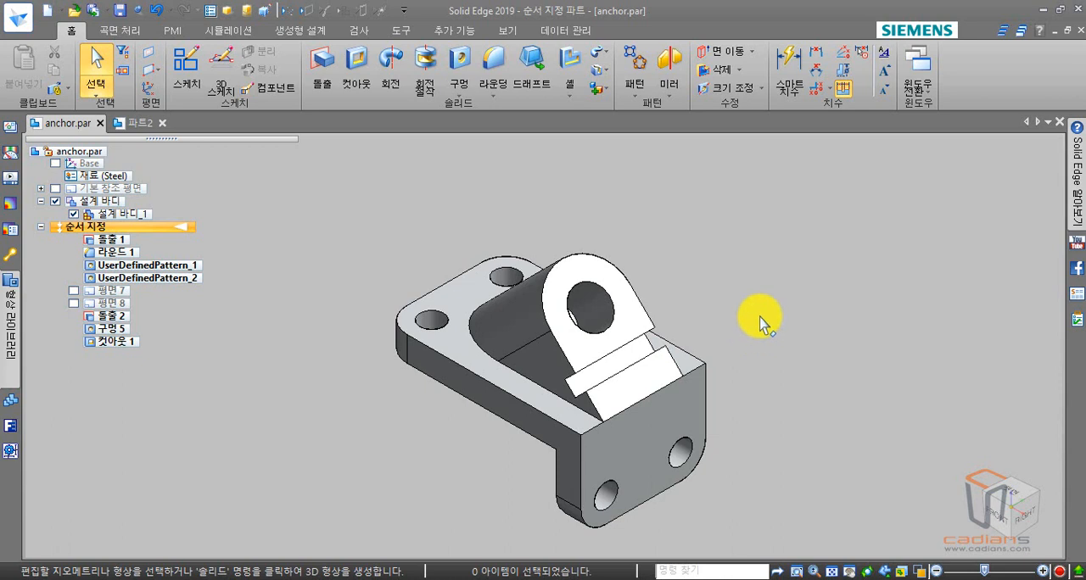
{"action": "left_click", "coordinate": [795, 93]}
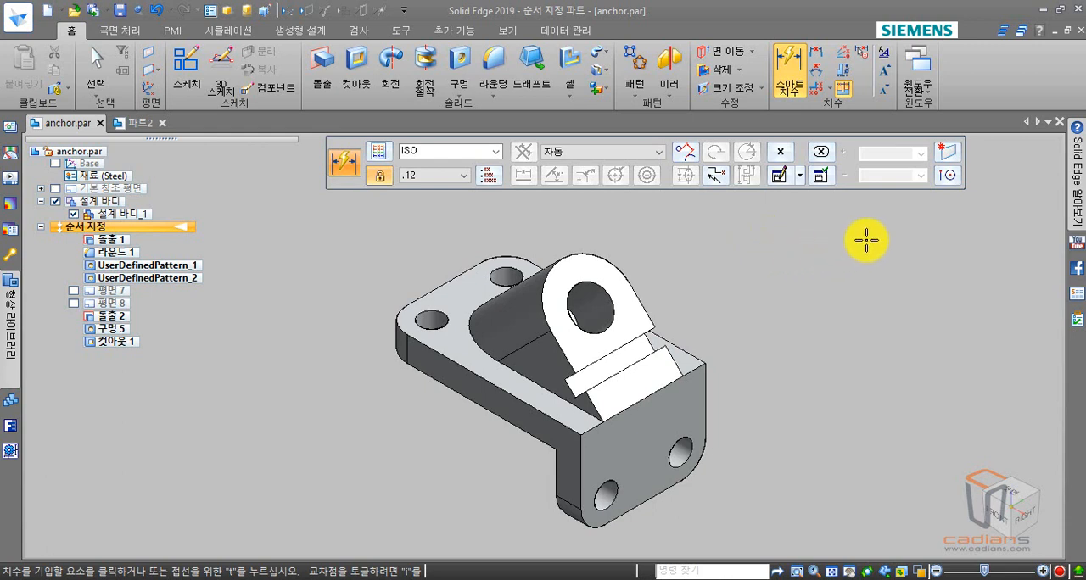
{"action": "left_click", "coordinate": [949, 178]}
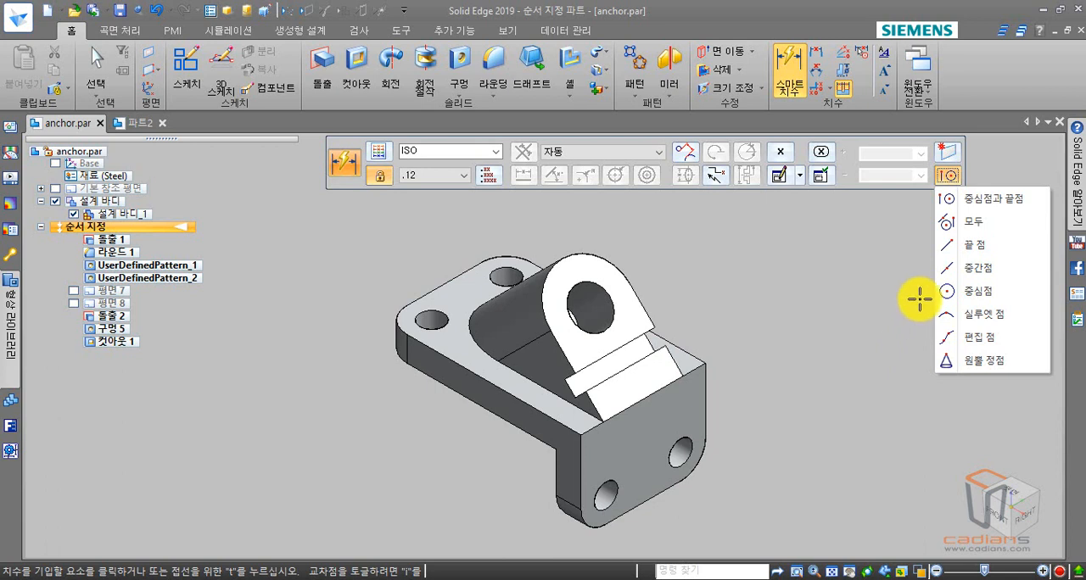
{"action": "left_click", "coordinate": [974, 223]}
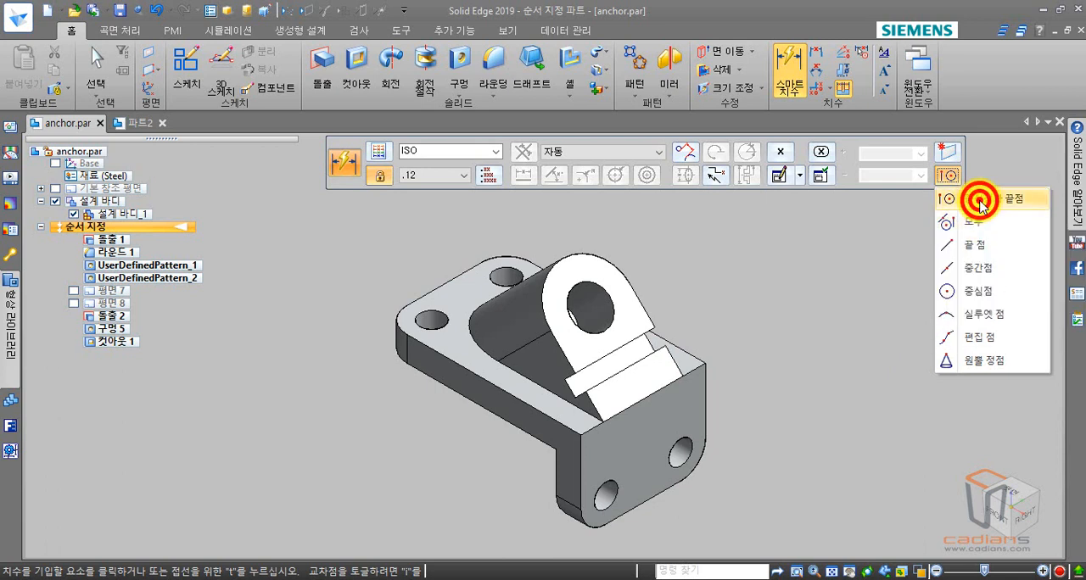
- Begin a horizontal/vertical dimension between the base plate's outer corner hole and the nearer hole in the front flange, previewing its orientation
{"action": "left_click", "coordinate": [443, 323]}
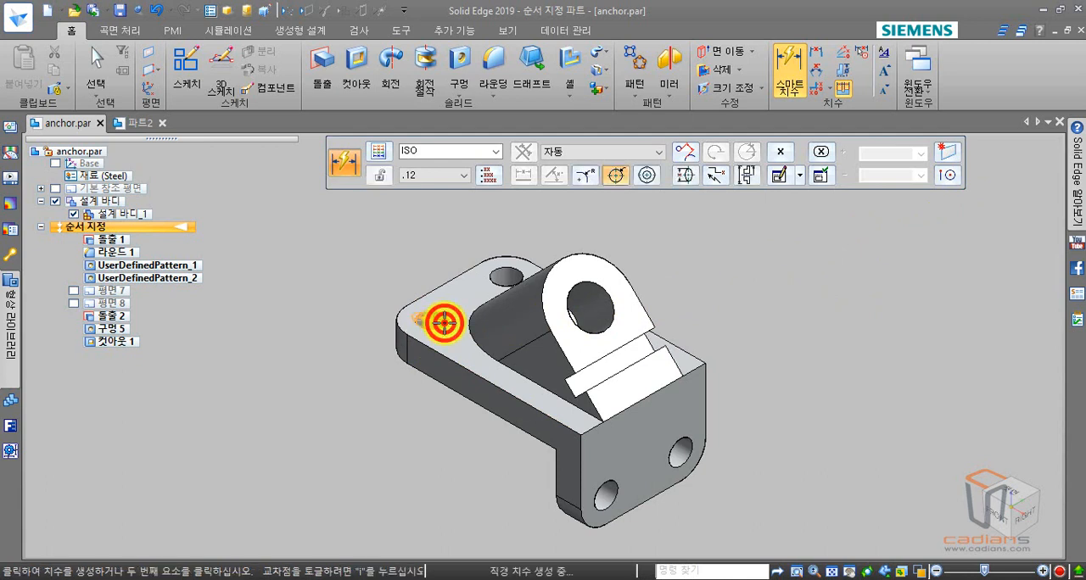
{"action": "left_click", "coordinate": [616, 483]}
{"action": "left_click", "coordinate": [572, 351]}
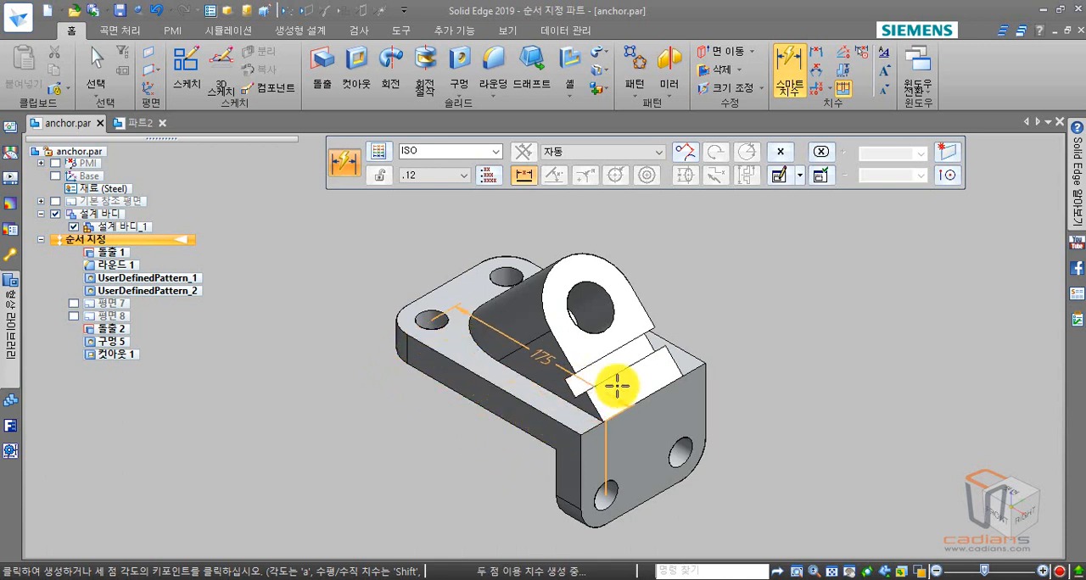
{"action": "middle_click_drag", "start_coordinate": [630, 382], "coordinate": [698, 398], "text": "shift"}
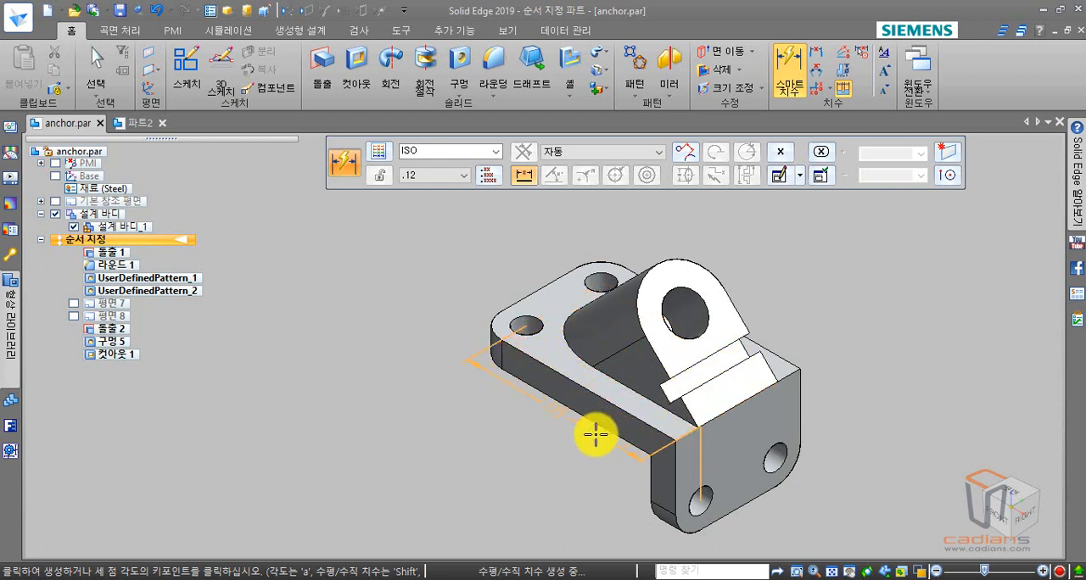
{"action": "middle_click_drag", "start_coordinate": [612, 427], "coordinate": [642, 383]}
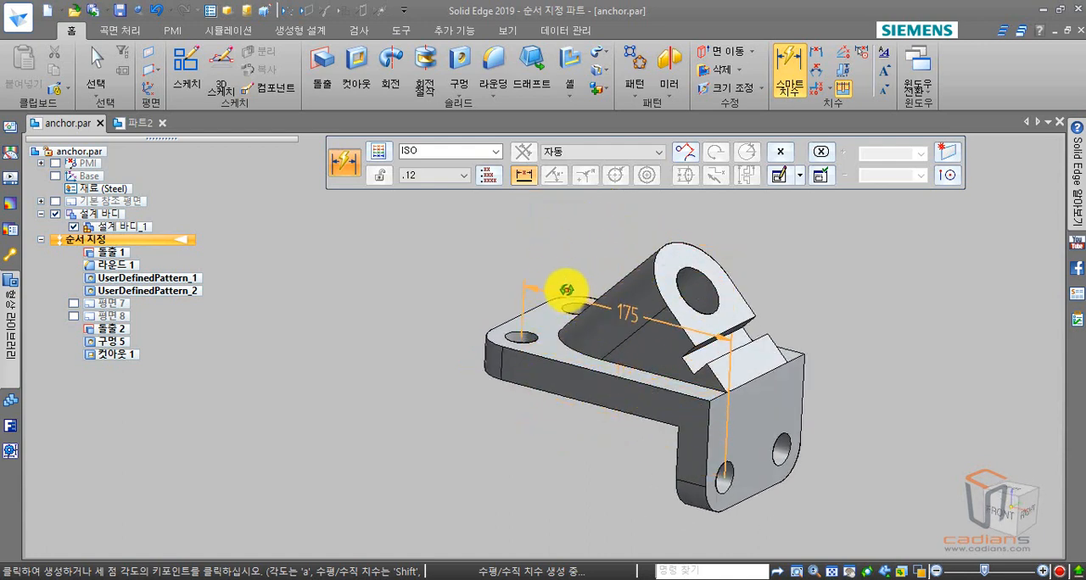
{"action": "middle_click_drag", "start_coordinate": [564, 291], "coordinate": [570, 339]}
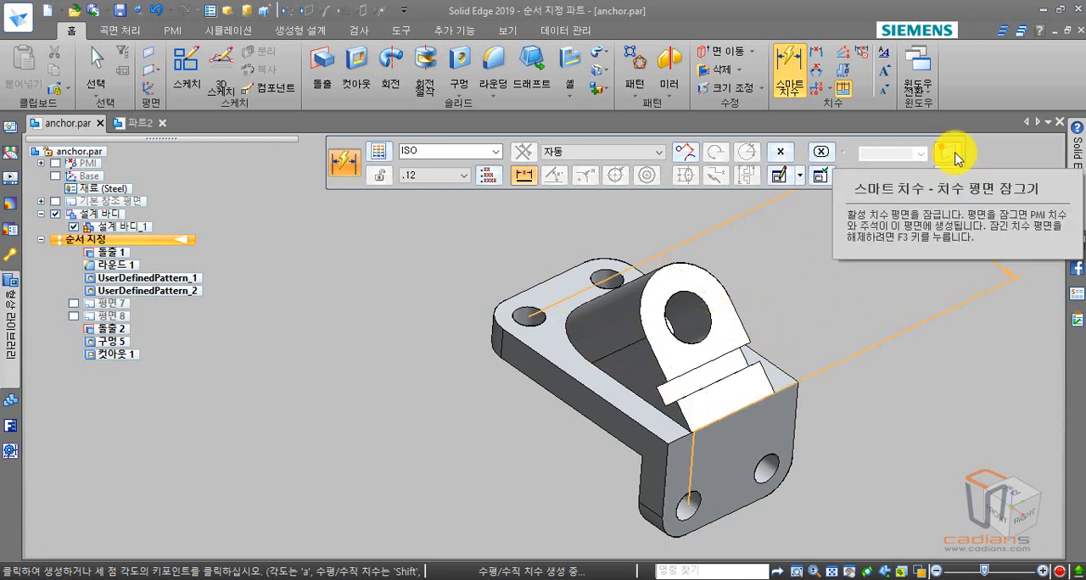
- Set the dimension plane to the plate's long side face and place the hole-to-hole dimension above the plate
{"action": "left_click", "coordinate": [954, 155]}
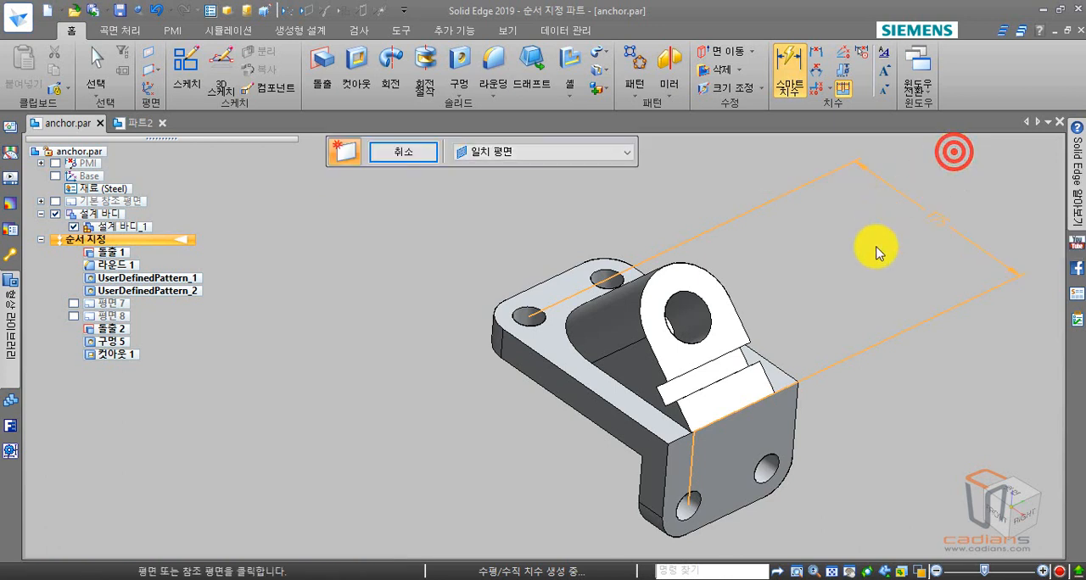
{"action": "left_click", "coordinate": [580, 399]}
{"action": "left_click", "coordinate": [589, 381]}
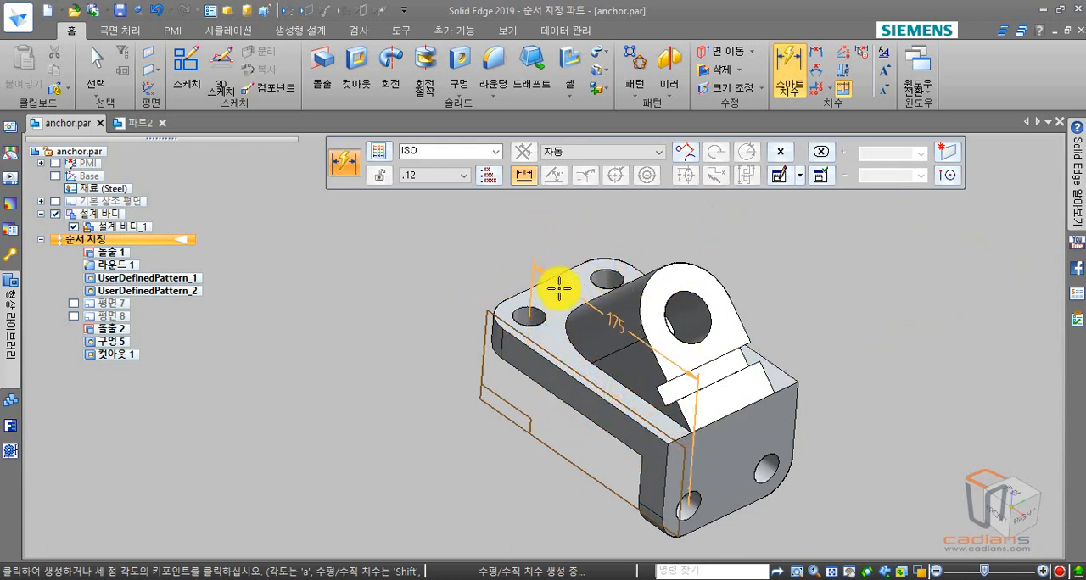
{"action": "left_click", "coordinate": [551, 251]}
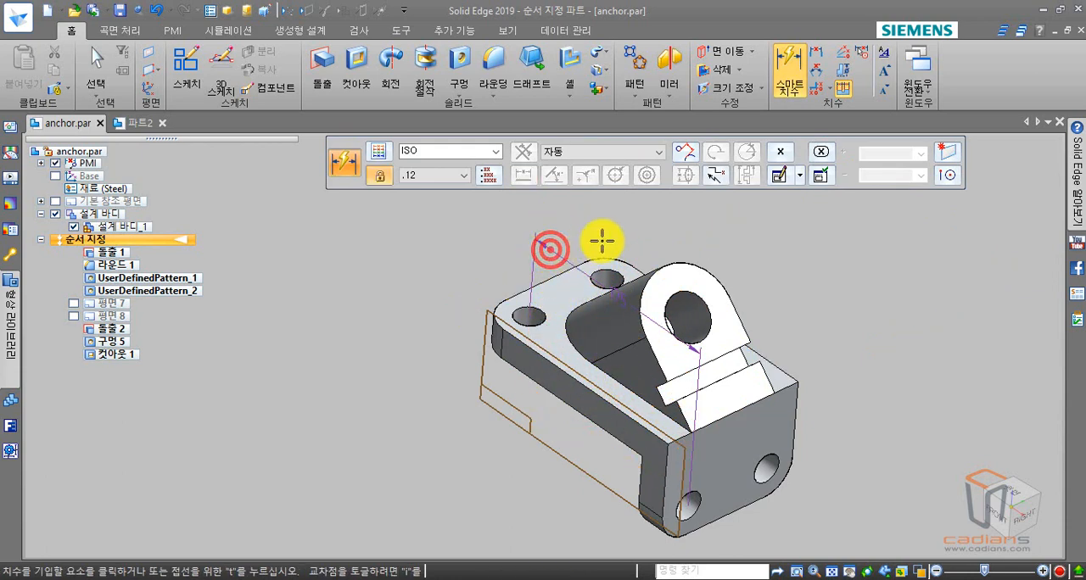
- Try to dimension the width between the angled lug's two side edges near the flange with the side-face dimension plane locked
{"action": "middle_click_drag", "start_coordinate": [770, 332], "coordinate": [758, 313]}
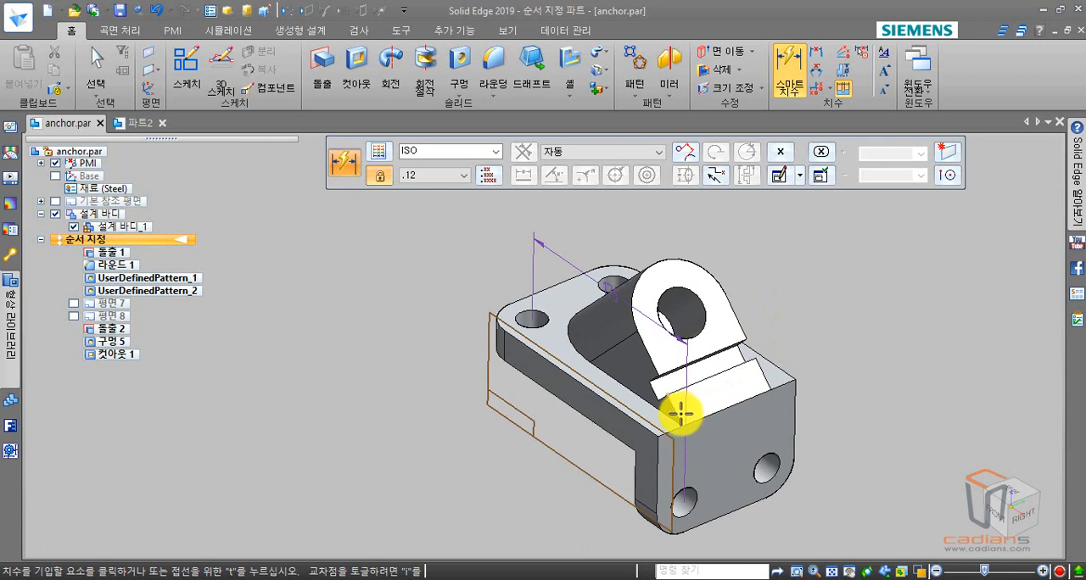
{"action": "scroll", "coordinate": [681, 414], "scroll_direction": "up", "scroll_amount": 8}
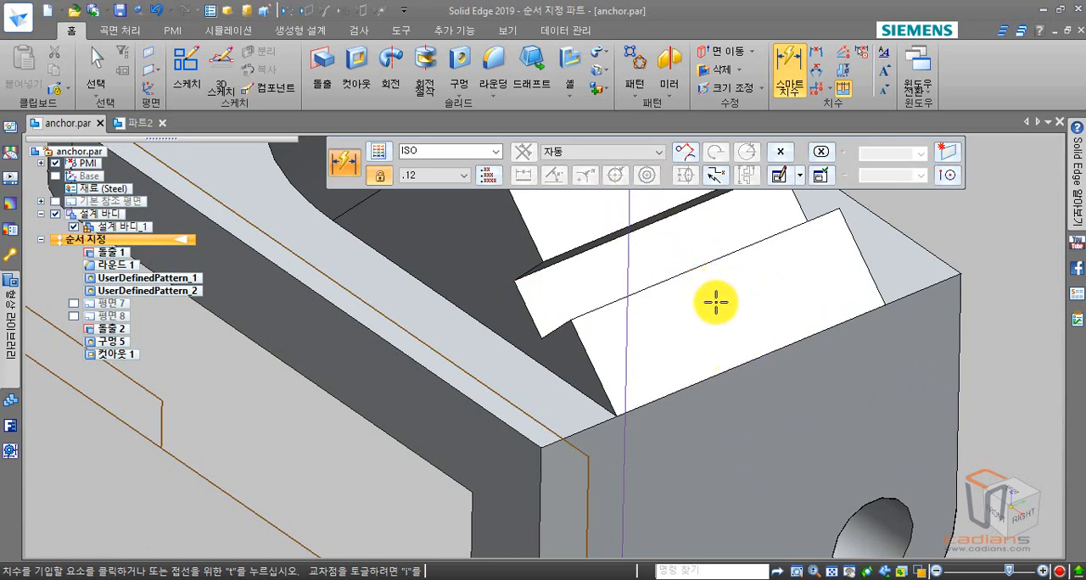
{"action": "scroll", "coordinate": [717, 314], "scroll_direction": "down", "scroll_amount": 3}
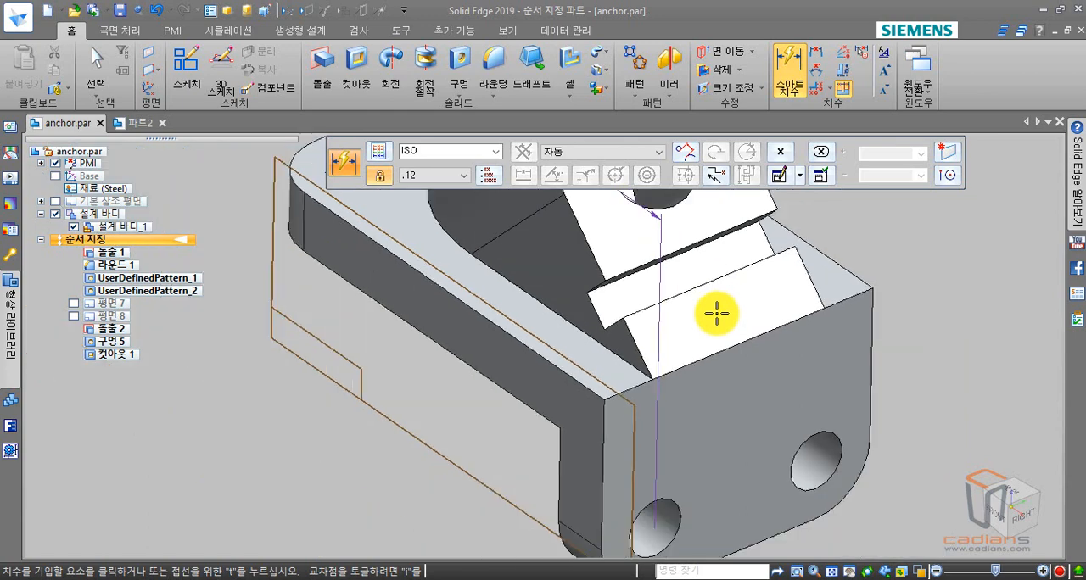
{"action": "scroll", "coordinate": [727, 381], "scroll_direction": "up", "scroll_amount": 3}
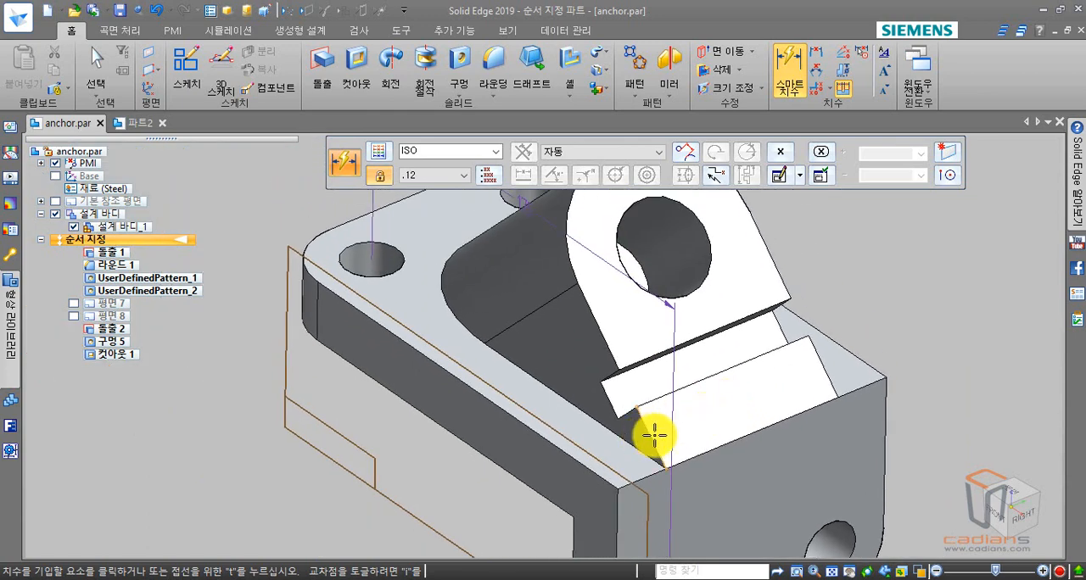
{"action": "left_click", "coordinate": [654, 435]}
{"action": "left_click", "coordinate": [820, 363]}
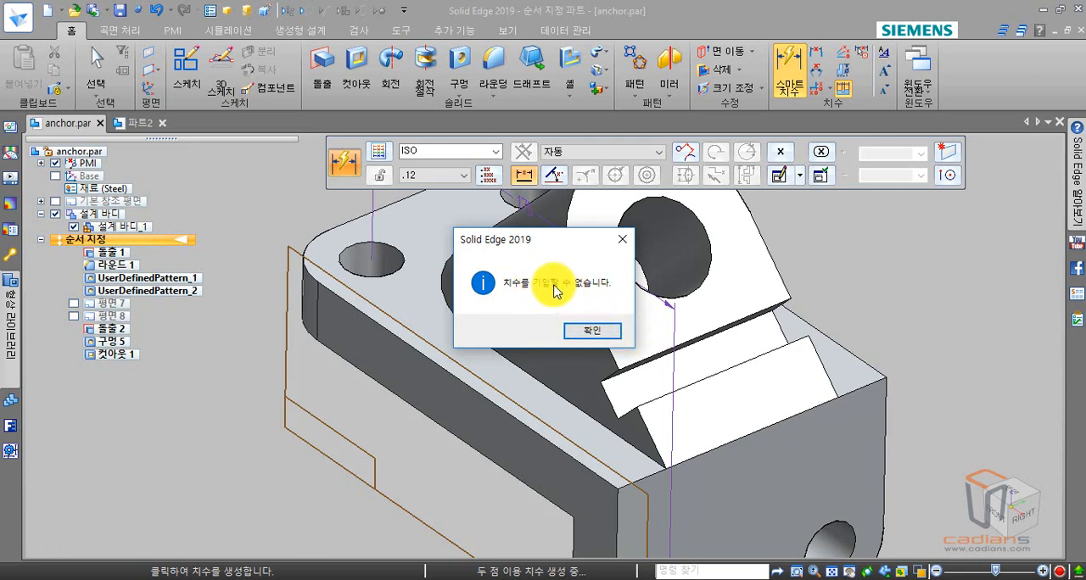
{"action": "left_click", "coordinate": [607, 331]}
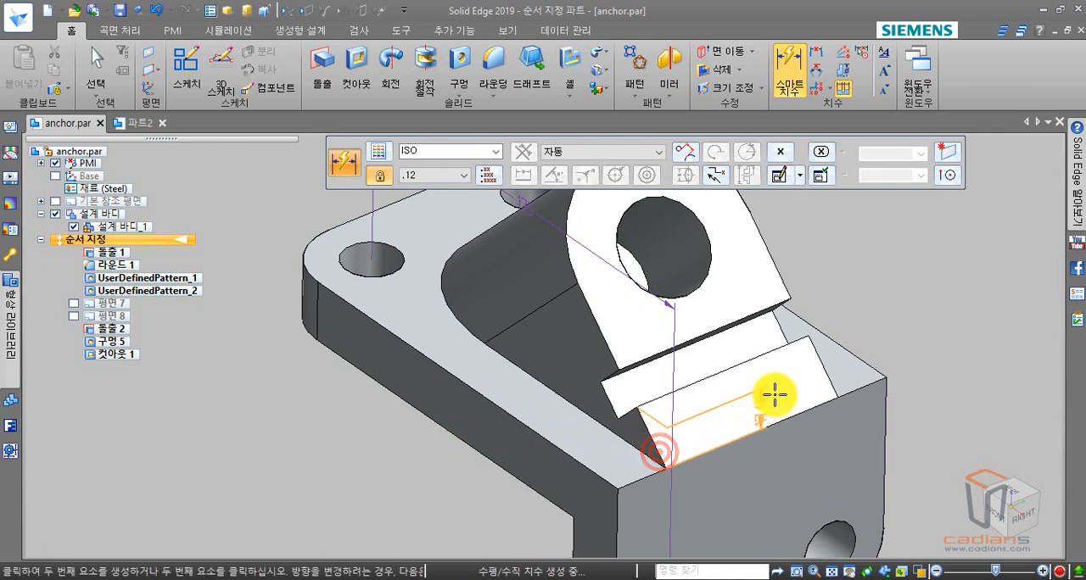
- Dimension the angled lug's width between its two base corners, with the dimension plane set to the lug's front face
{"action": "left_click", "coordinate": [827, 374]}
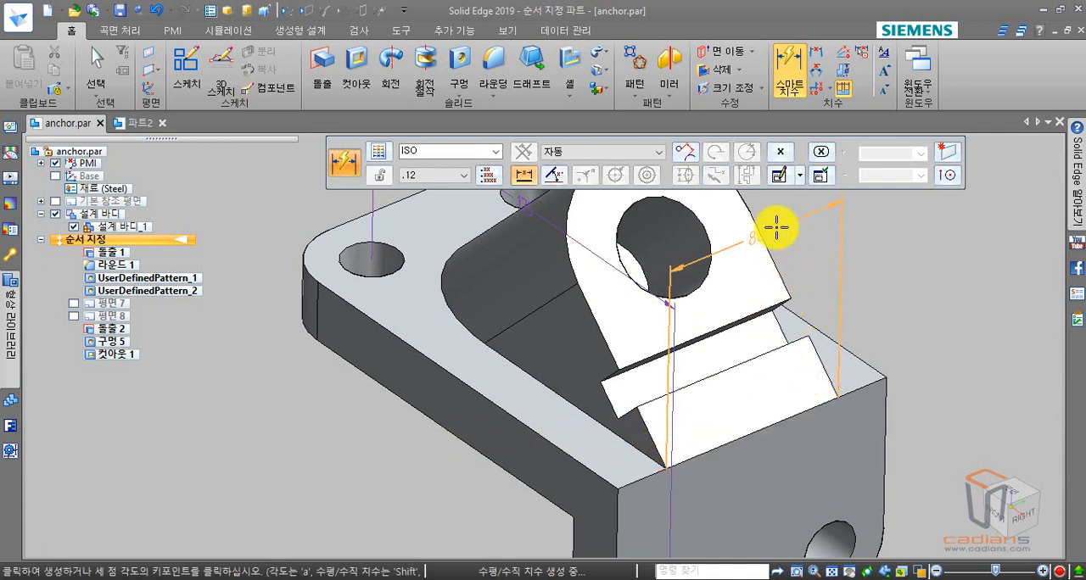
{"action": "middle_click_drag", "start_coordinate": [678, 429], "coordinate": [673, 492]}
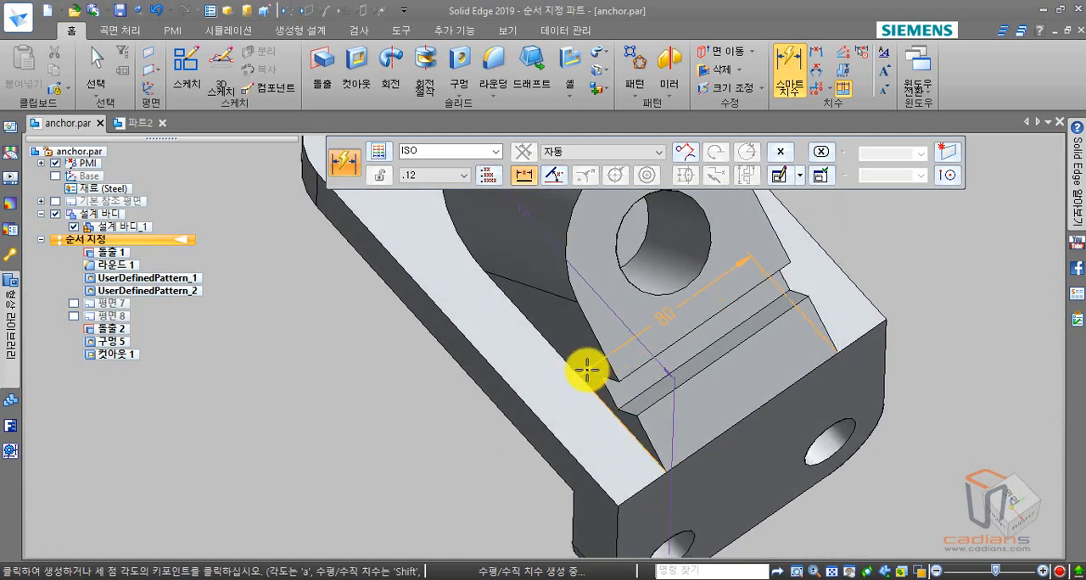
{"action": "middle_click_drag", "start_coordinate": [644, 445], "coordinate": [645, 377]}
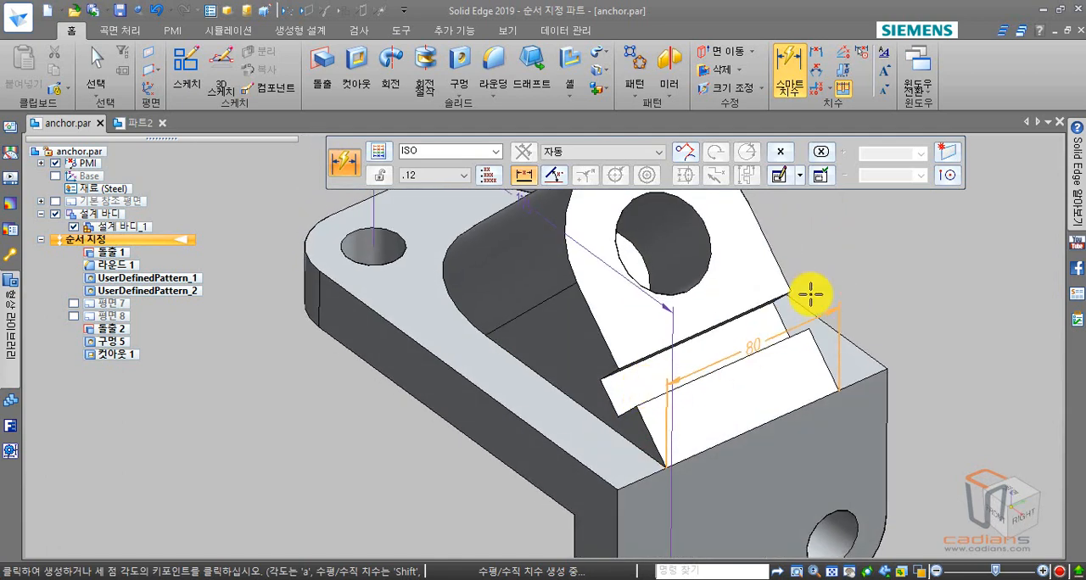
{"action": "left_click", "coordinate": [952, 161]}
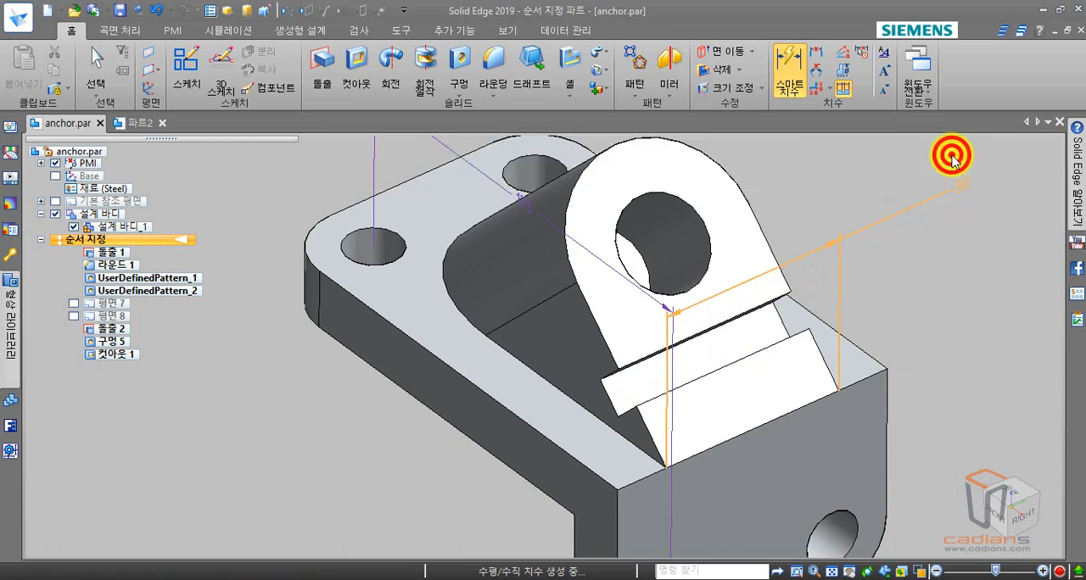
{"action": "left_click", "coordinate": [720, 299]}
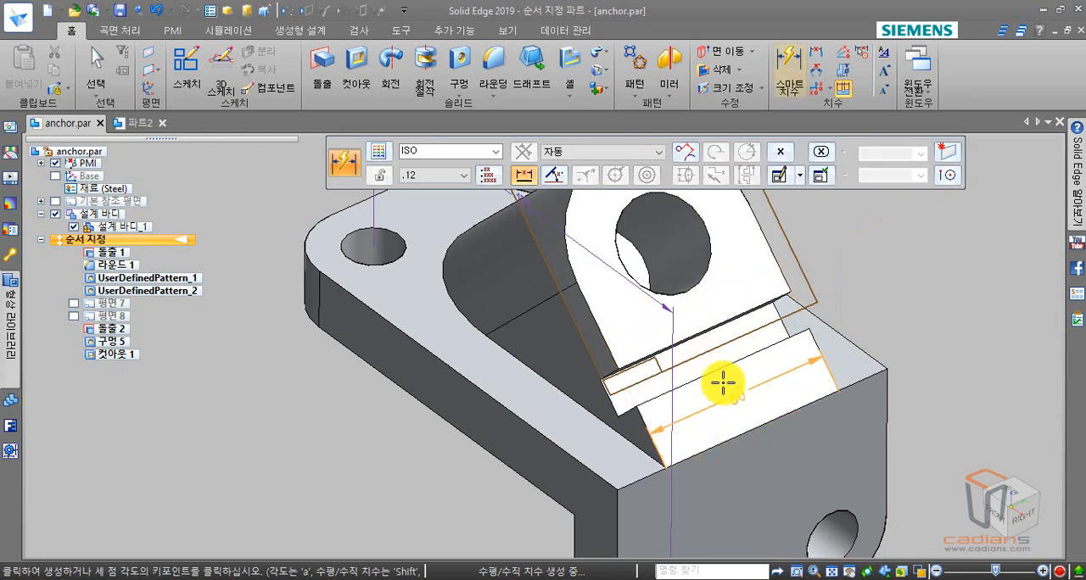
{"action": "left_click", "coordinate": [685, 315]}
{"action": "key", "text": "Escape"}
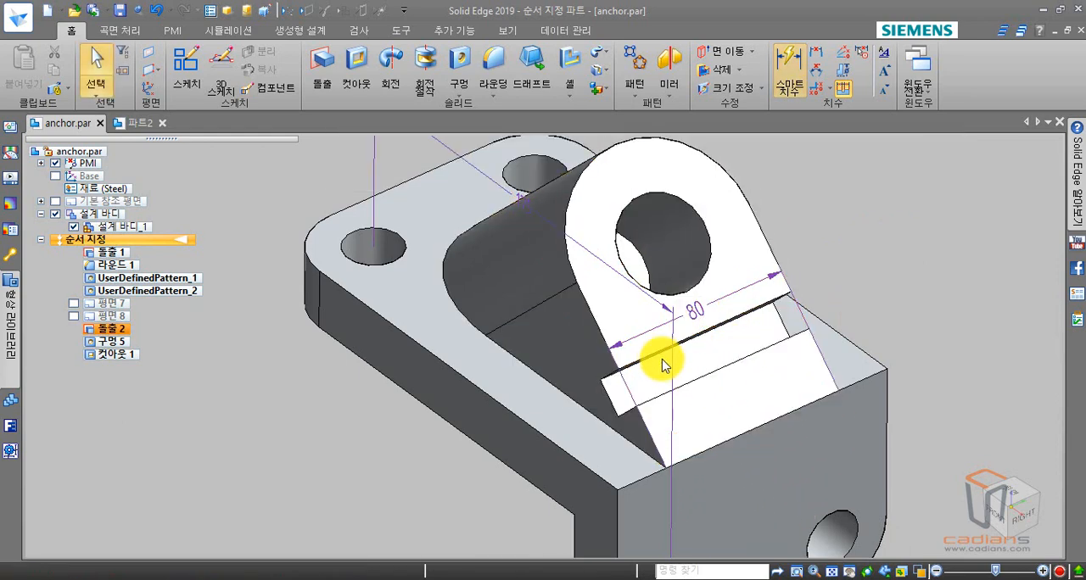
- Return the part to an isometric view and delete both the hole-to-hole dimension and the lug width dimension
{"action": "middle_click_drag", "start_coordinate": [663, 364], "coordinate": [647, 339]}
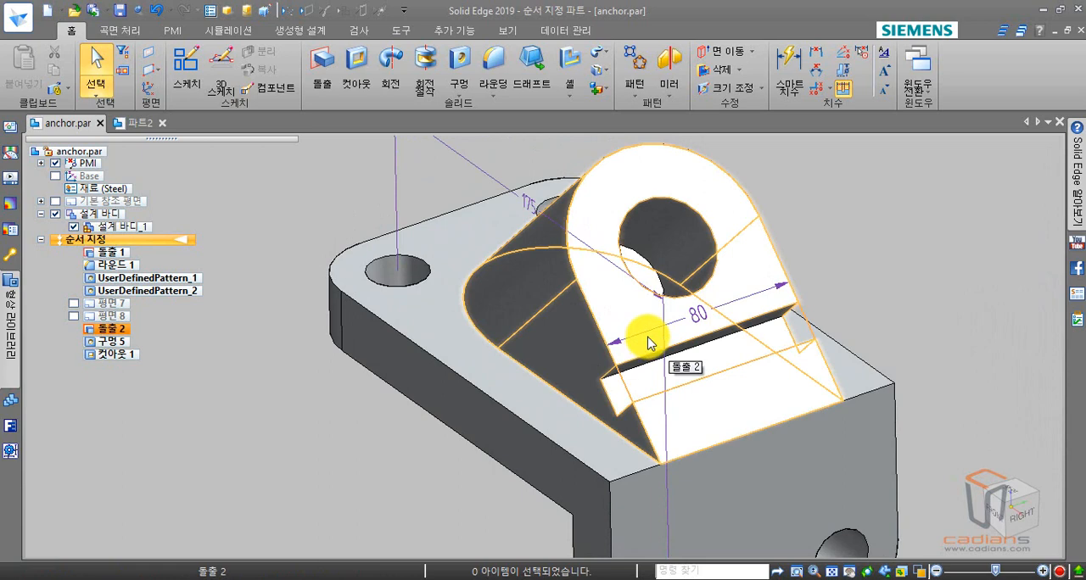
{"action": "left_click", "coordinate": [319, 392]}
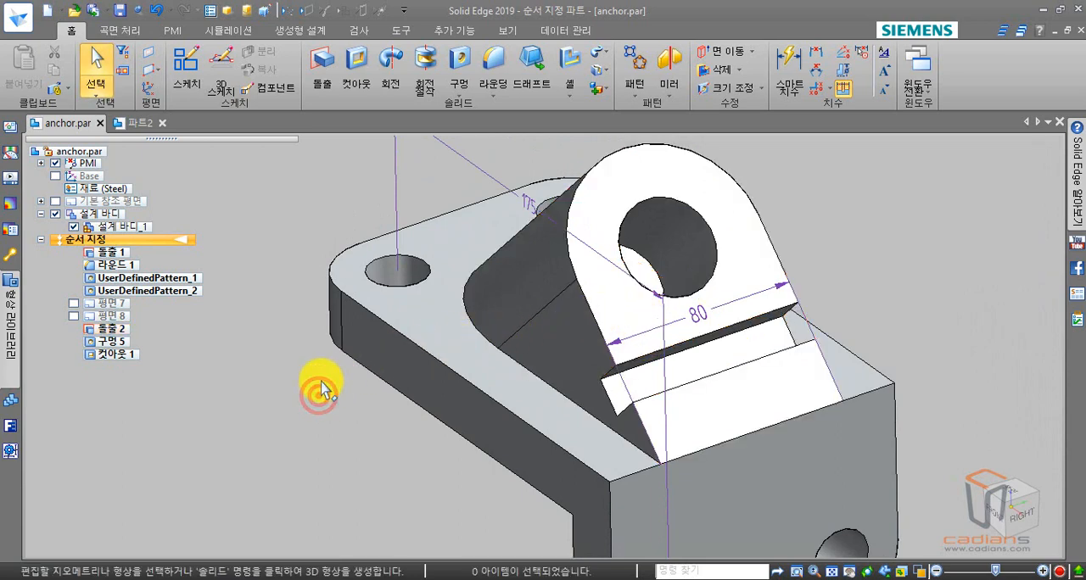
{"action": "key", "text": "ctrl+i"}
{"action": "scroll", "coordinate": [389, 402], "scroll_direction": "up", "scroll_amount": 2}
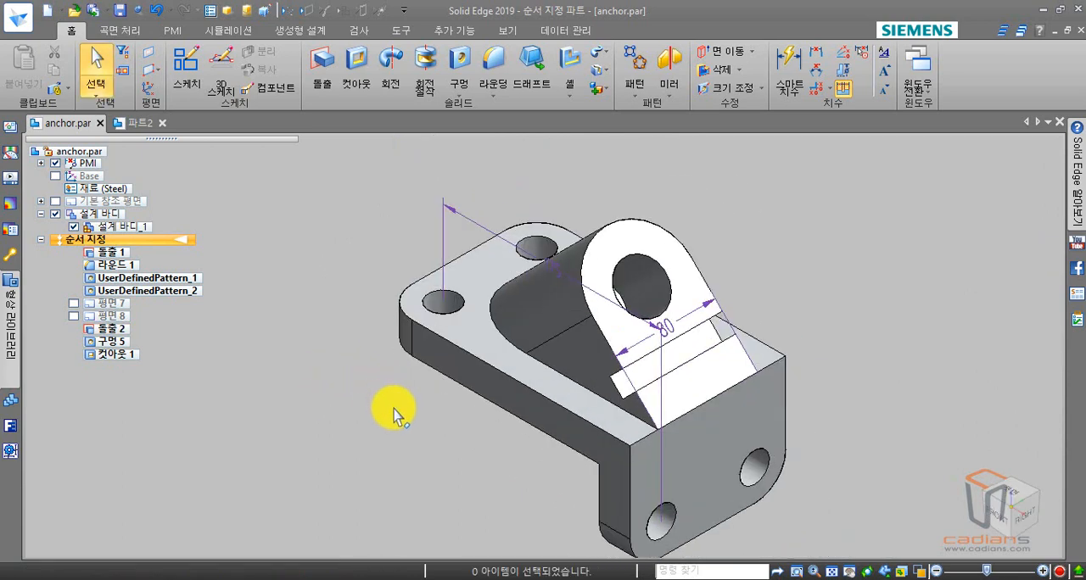
{"action": "middle_click_drag", "start_coordinate": [394, 409], "coordinate": [383, 375], "text": "shift"}
{"action": "left_click", "coordinate": [434, 217]}
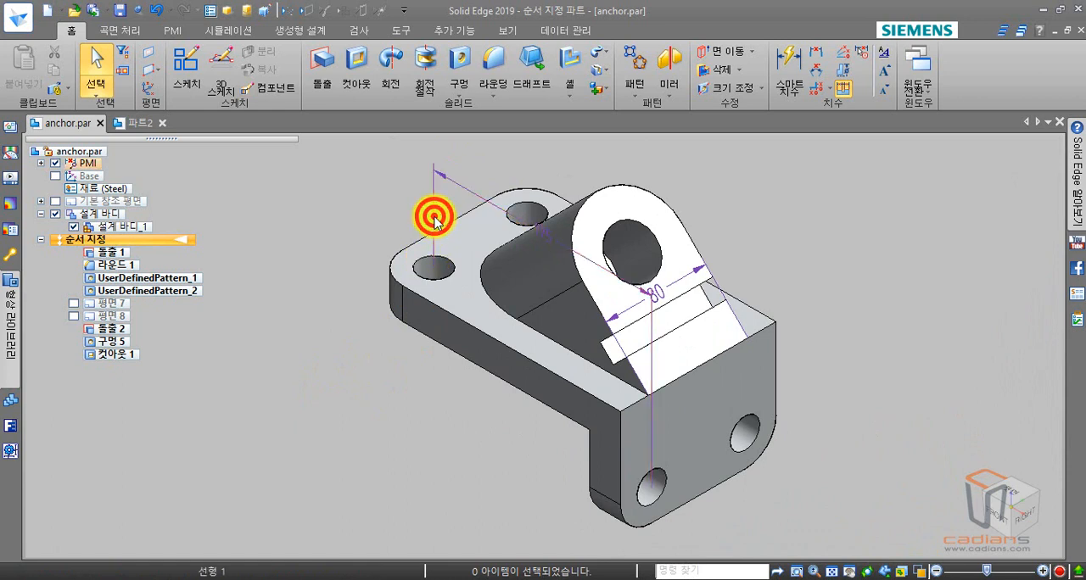
{"action": "key", "text": "Delete"}
{"action": "left_click", "coordinate": [685, 284]}
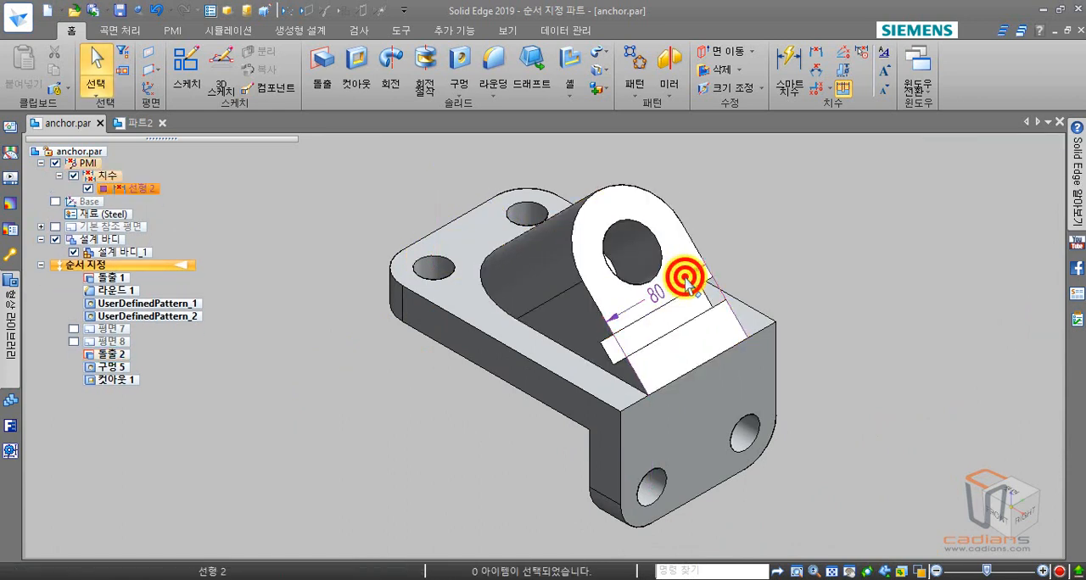
{"action": "key", "text": "Delete"}
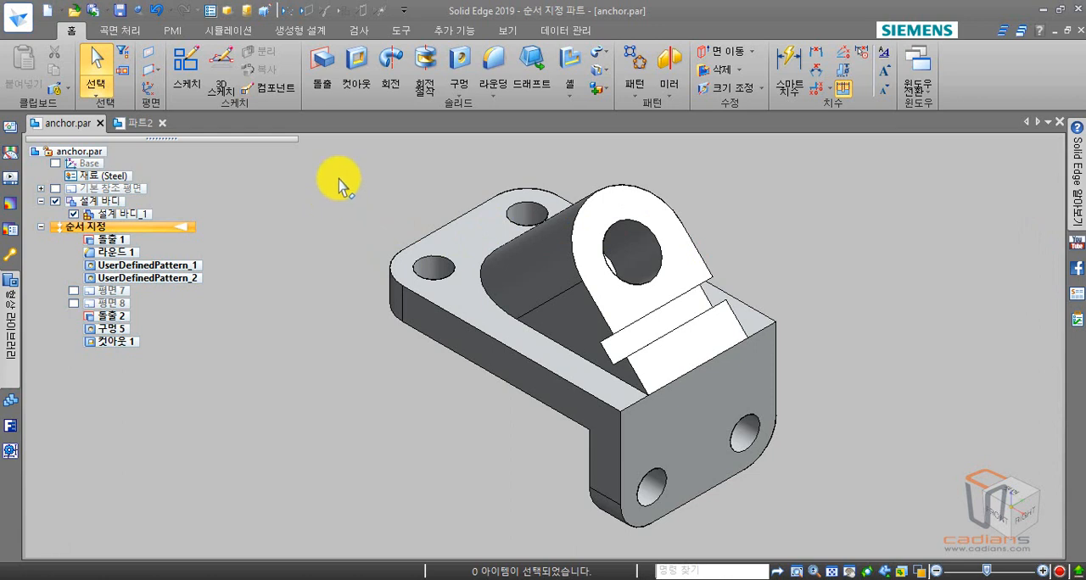
- Start the 3D Measure command (측정) and review its element type options, keeping 모든 요소 (all elements)
{"action": "left_click", "coordinate": [364, 30]}
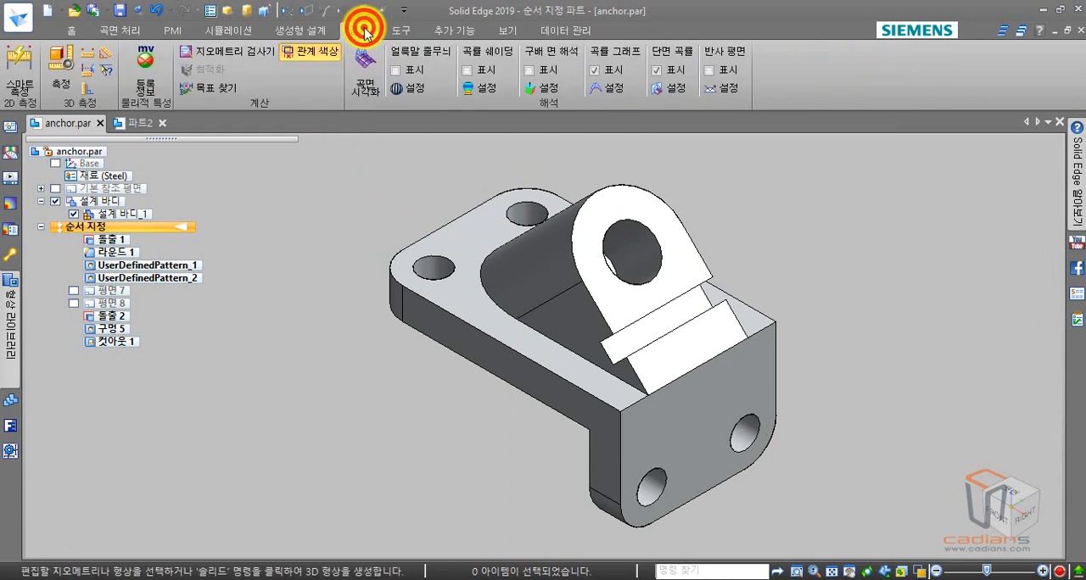
{"action": "left_click", "coordinate": [62, 68]}
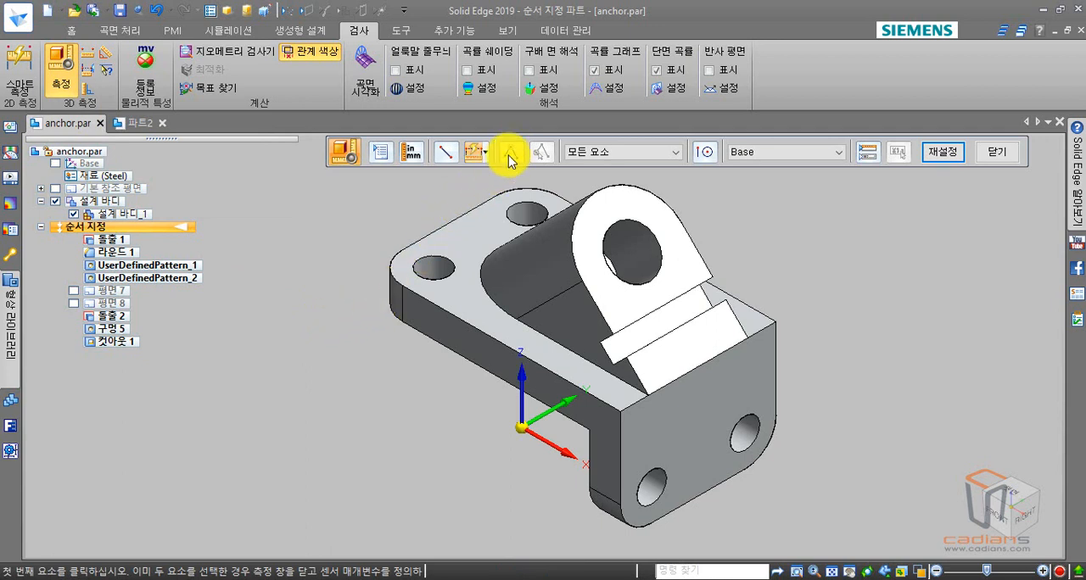
{"action": "left_click_drag", "start_coordinate": [526, 138], "coordinate": [499, 138]}
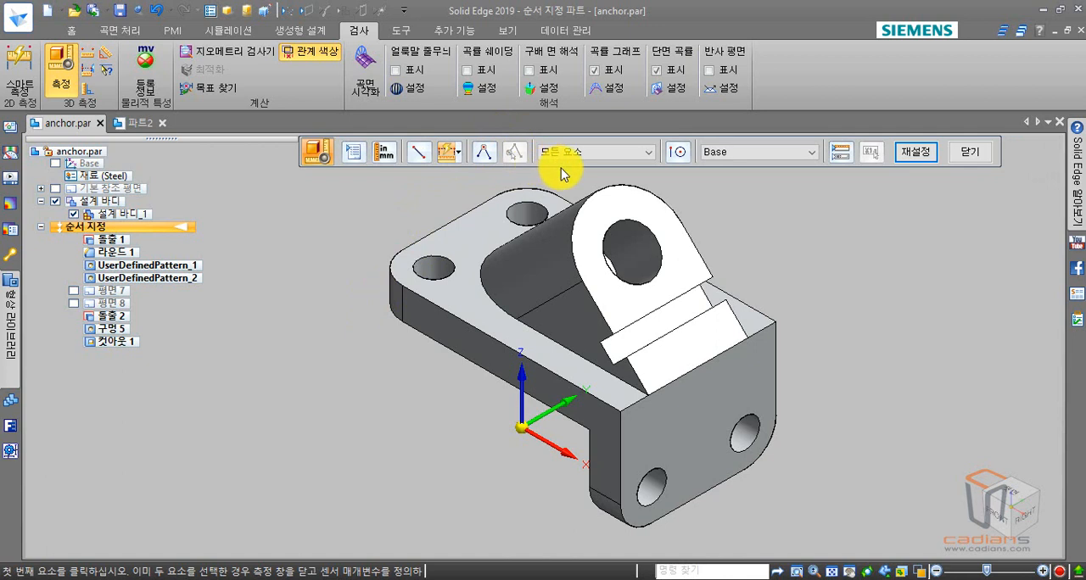
{"action": "left_click", "coordinate": [616, 154]}
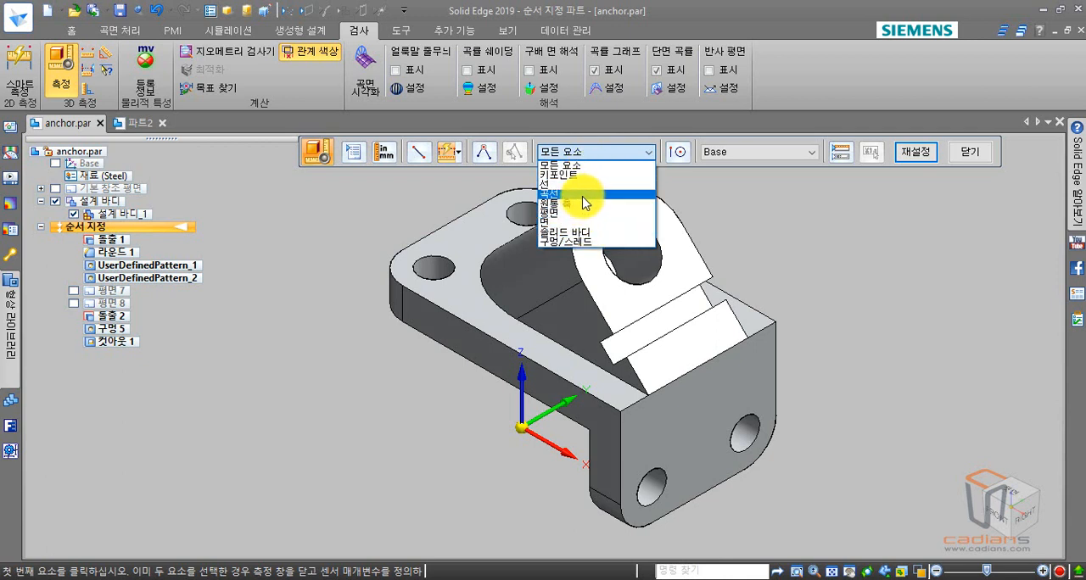
{"action": "left_click", "coordinate": [622, 153]}
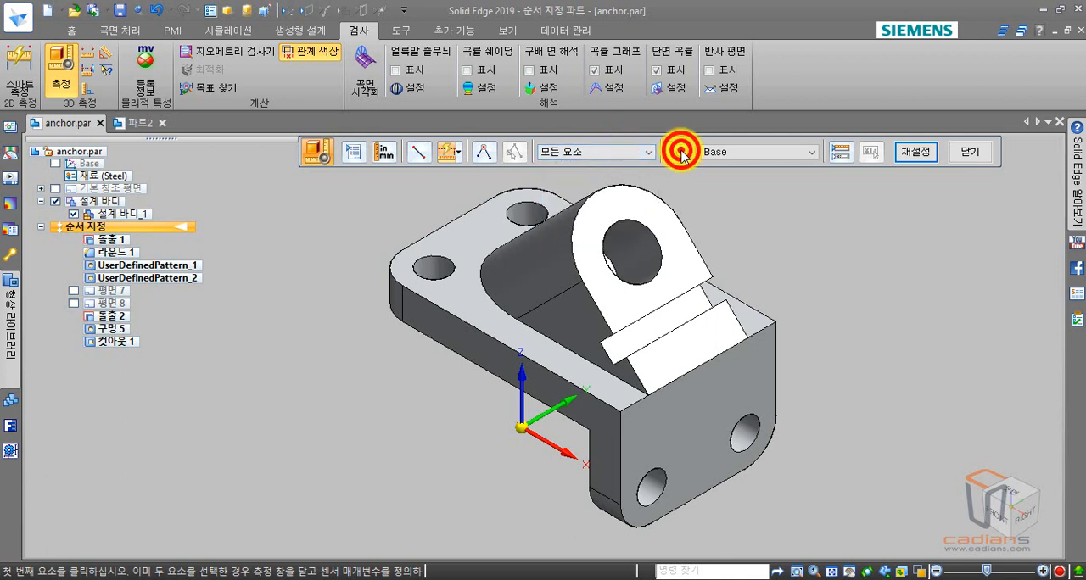
- Review the keypoint type options for 3D Measure, keeping 중심점과 끝점 (center and end points)
{"action": "left_click", "coordinate": [678, 151]}
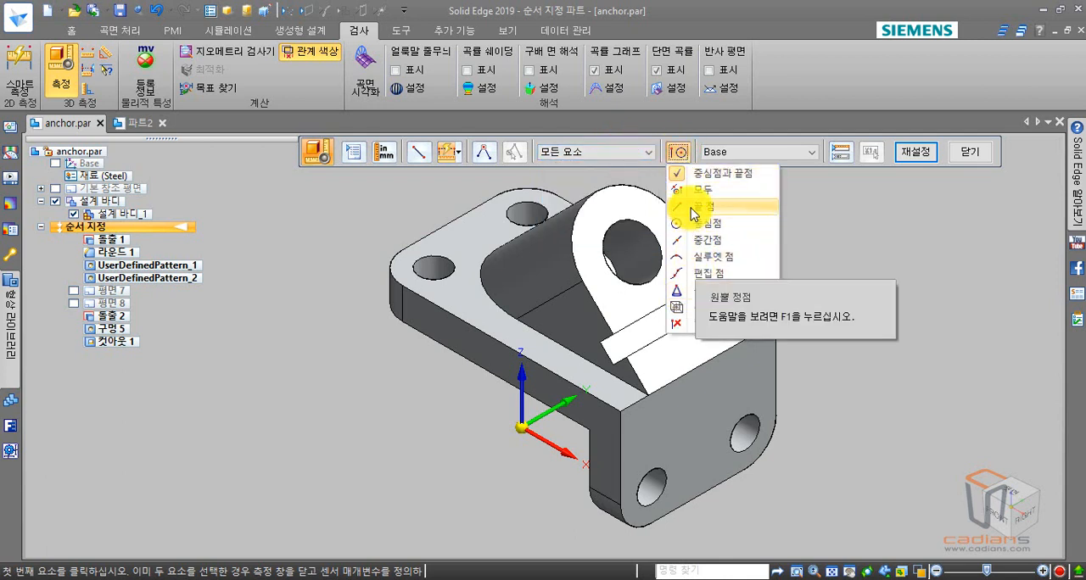
{"action": "left_click", "coordinate": [691, 152]}
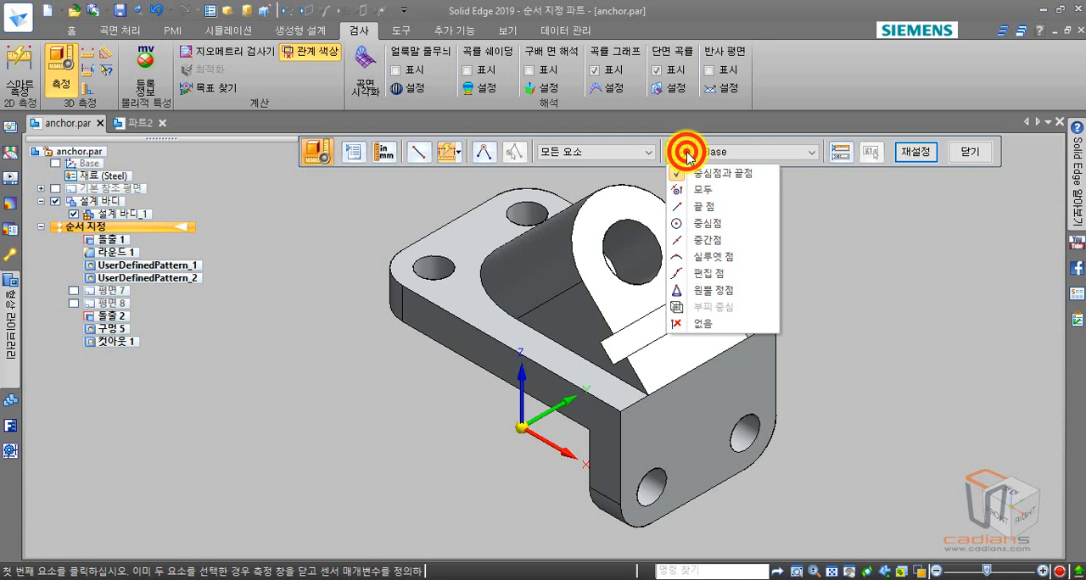
{"action": "left_click", "coordinate": [642, 146]}
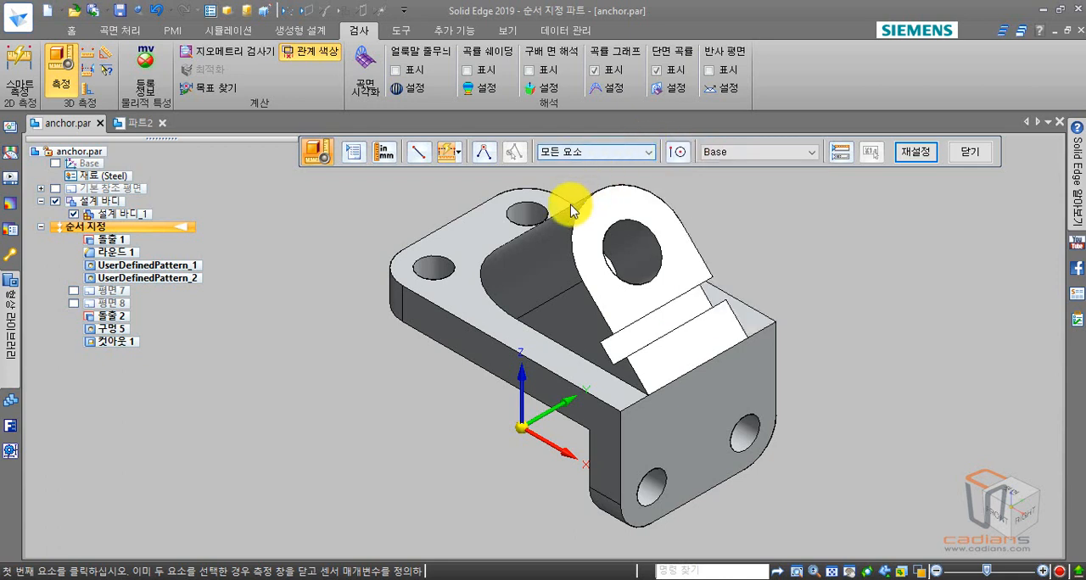
- Measure from the center of the base plate's near corner hole to the center of the front flange's far hole
{"action": "left_click", "coordinate": [448, 280]}
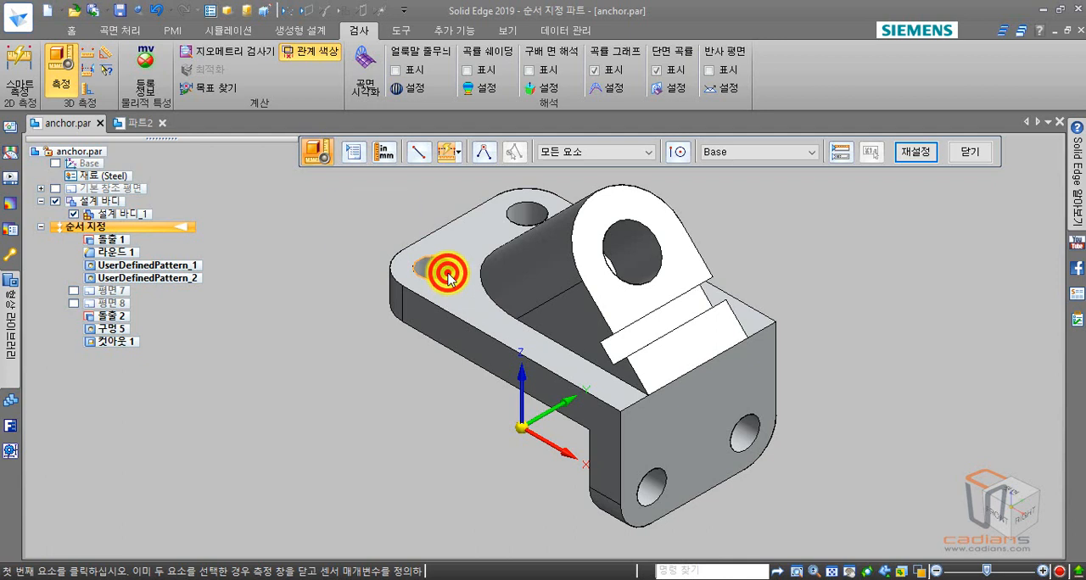
{"action": "left_click", "coordinate": [749, 422]}
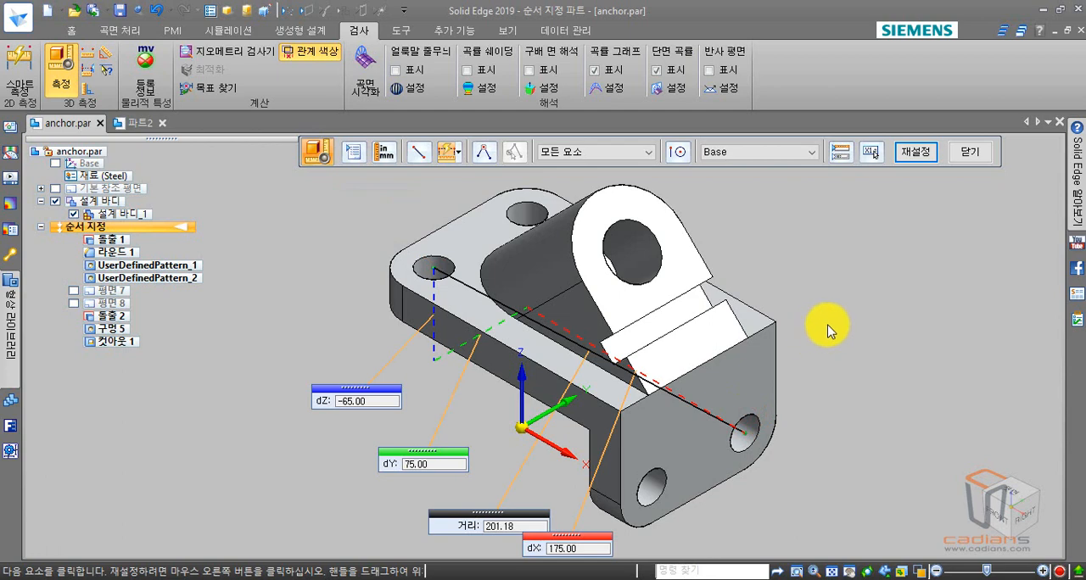
{"action": "middle_click_drag", "start_coordinate": [826, 330], "coordinate": [758, 282]}
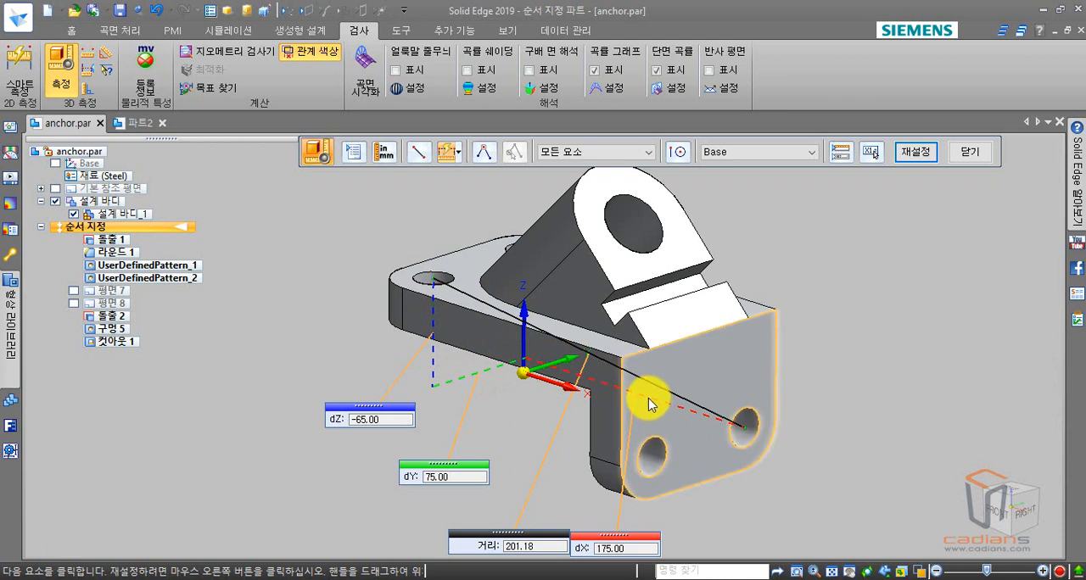
- Extend the measurement chain to the lug bore's center and the lug's lower corner, and move the flange-to-bore distance label clear of its neighbour
{"action": "left_click", "coordinate": [660, 254]}
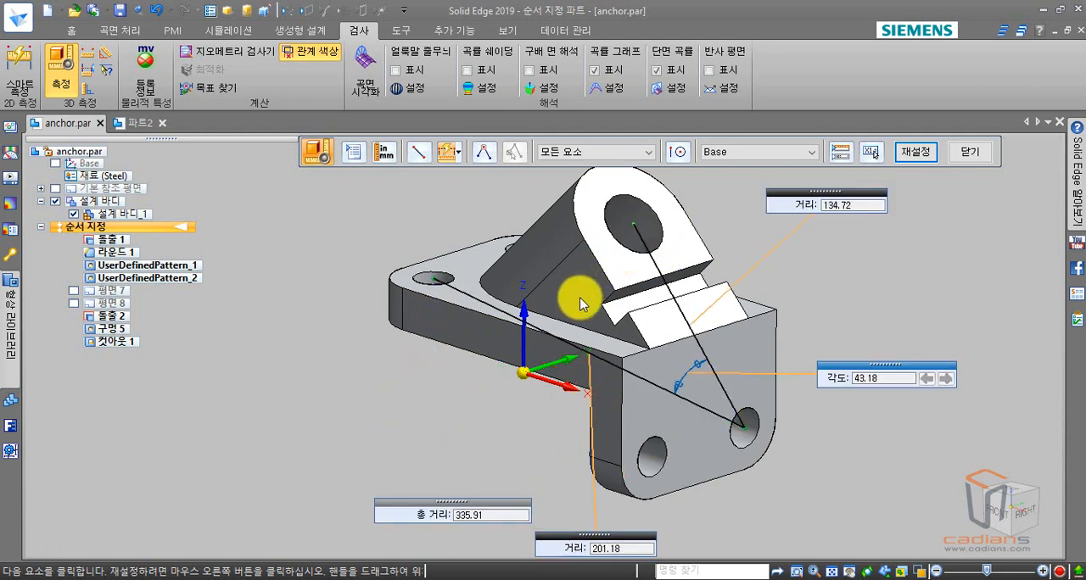
{"action": "left_click", "coordinate": [603, 308]}
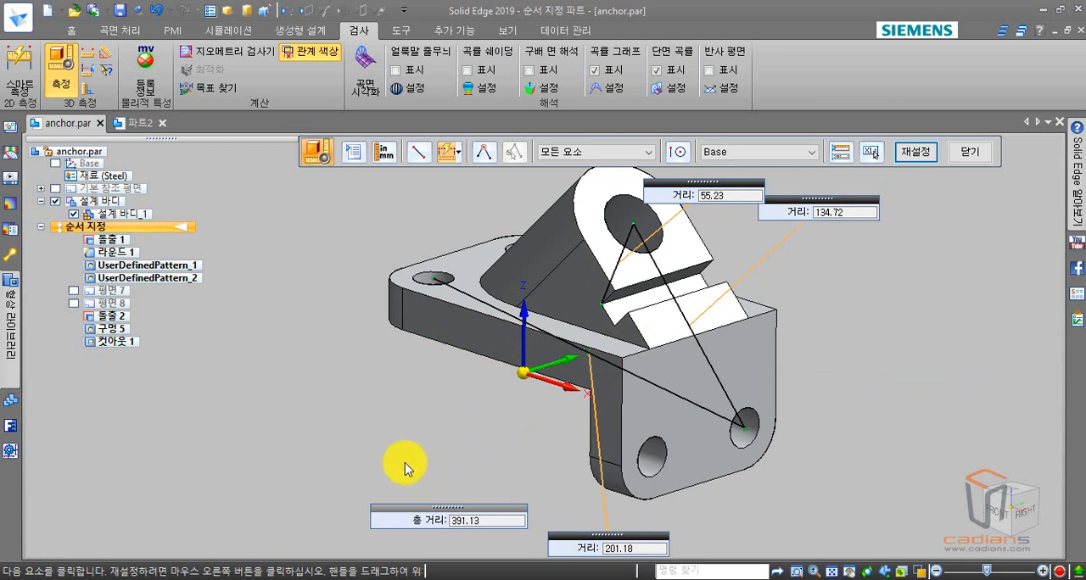
{"action": "left_click_drag", "start_coordinate": [793, 211], "coordinate": [801, 268]}
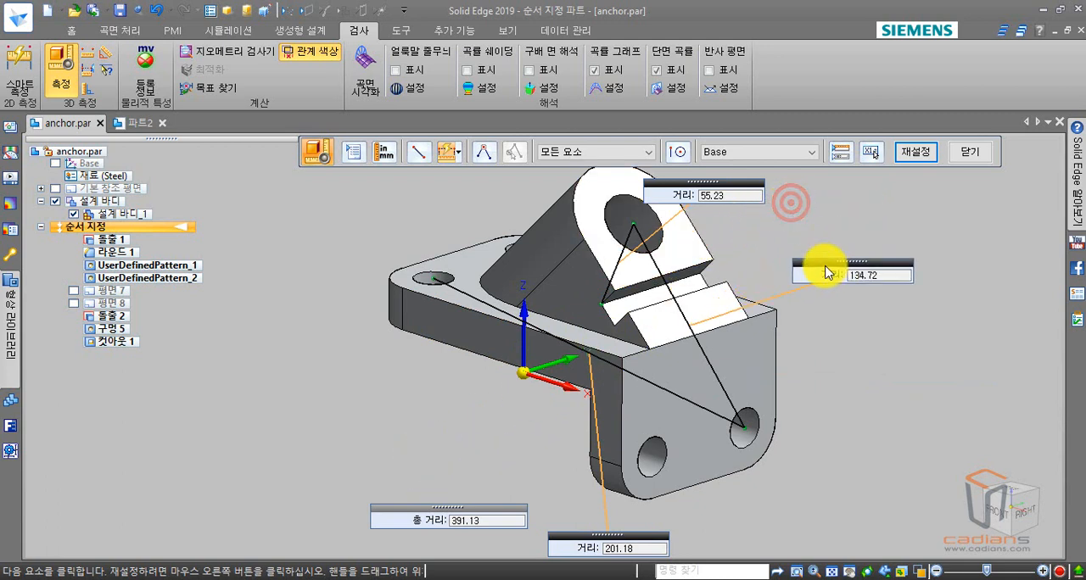
- Show the measurement report, examine its cumulative, segment and point values, and close it
{"action": "left_click", "coordinate": [843, 160]}
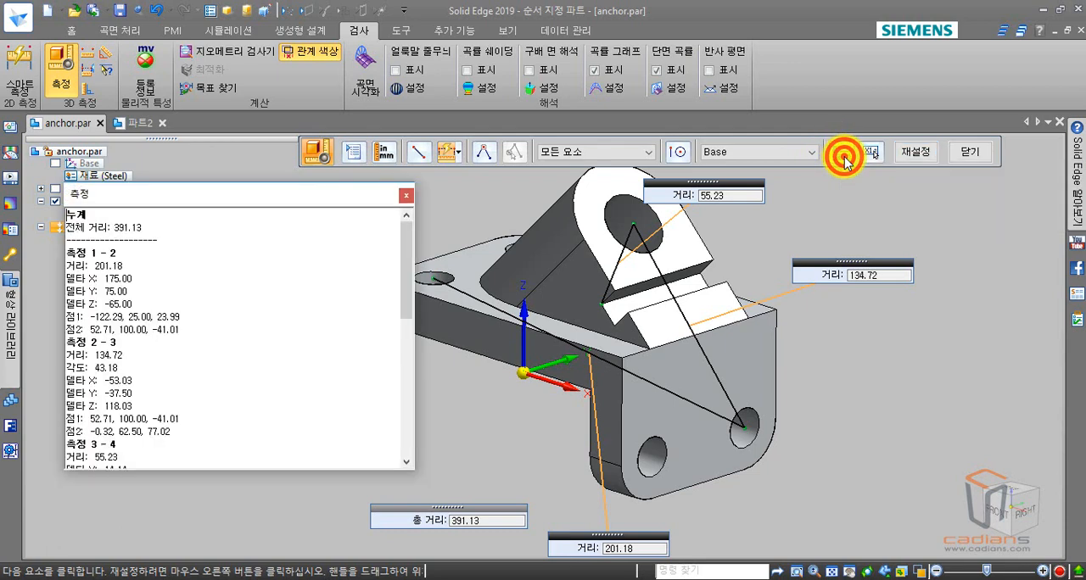
{"action": "left_click_drag", "start_coordinate": [247, 191], "coordinate": [222, 54]}
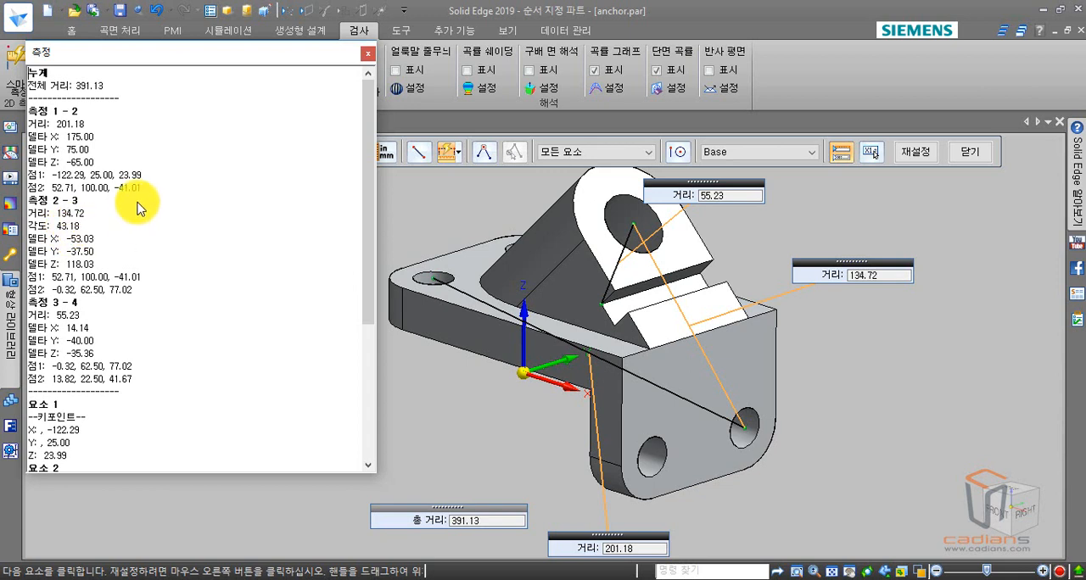
{"action": "left_click", "coordinate": [370, 58]}
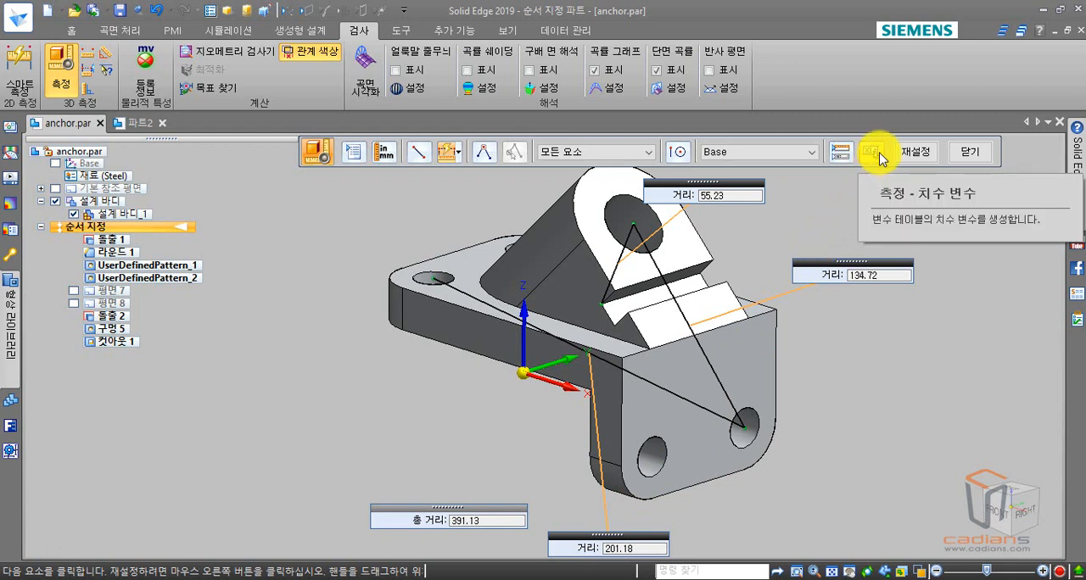
- Try to save only the first hole-to-hole distance as a dimension variable named 직선거리, excluding the other two distances
{"action": "left_click", "coordinate": [879, 157]}
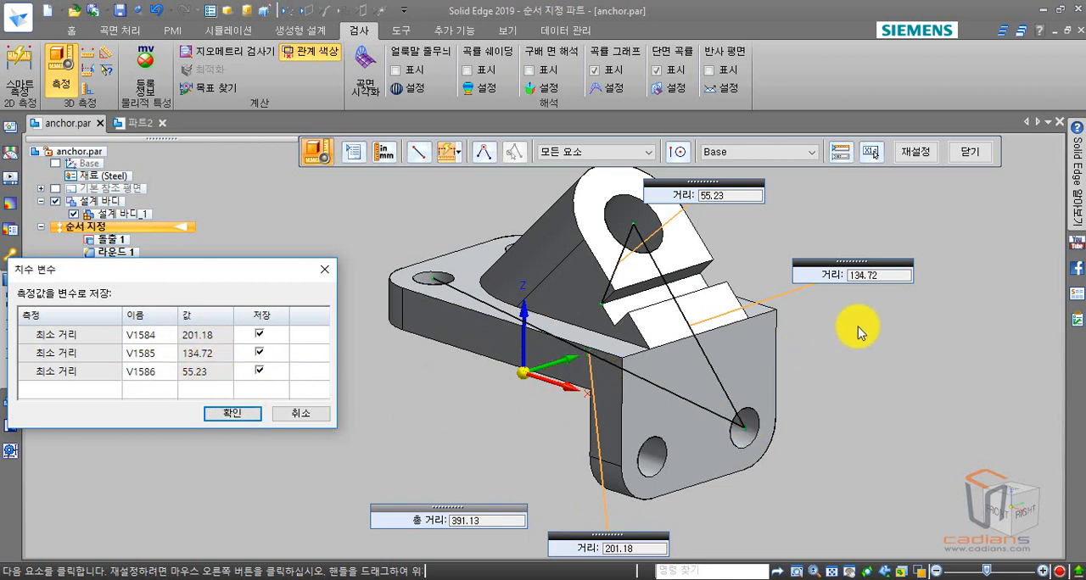
{"action": "left_click", "coordinate": [260, 352]}
{"action": "left_click", "coordinate": [260, 369]}
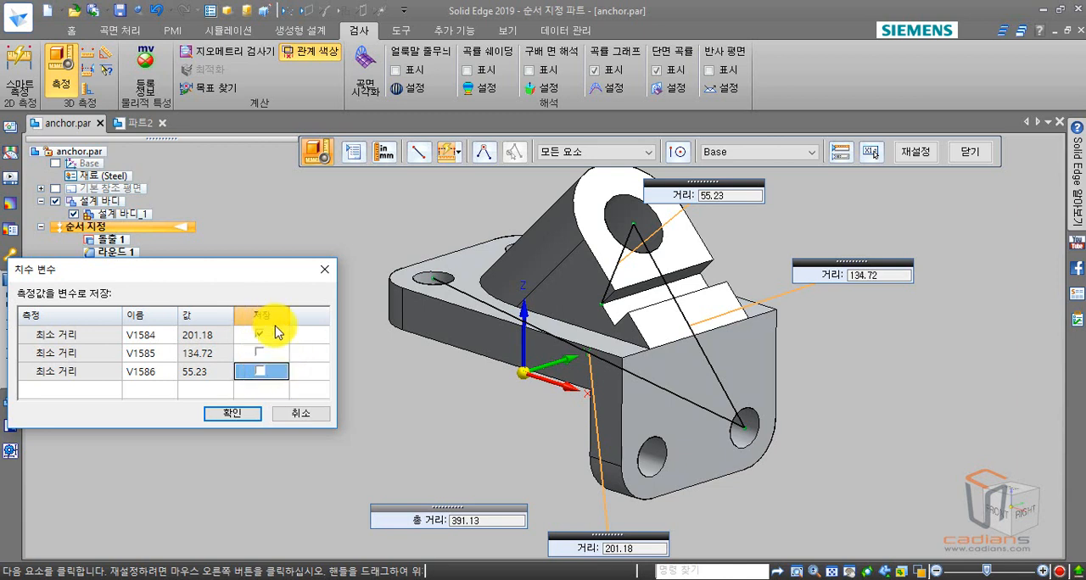
{"action": "double_click", "coordinate": [152, 335]}
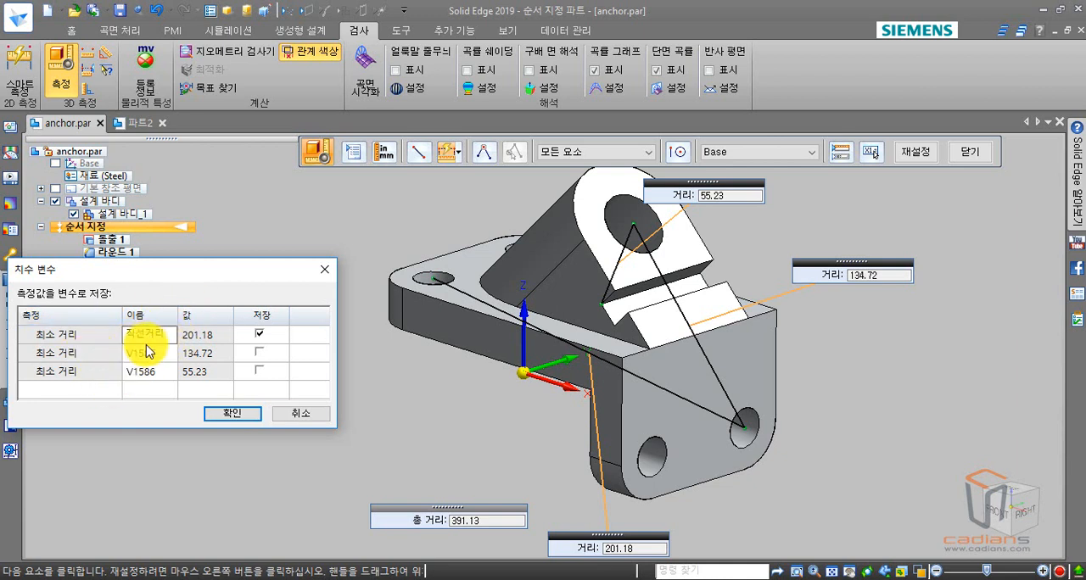
{"action": "left_click", "coordinate": [236, 414]}
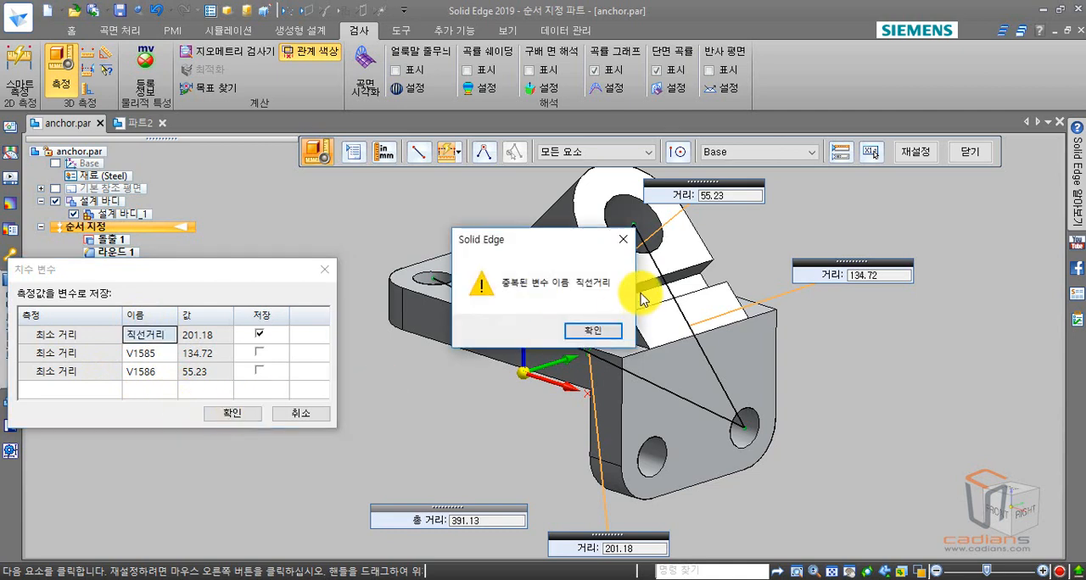
{"action": "left_click", "coordinate": [589, 335]}
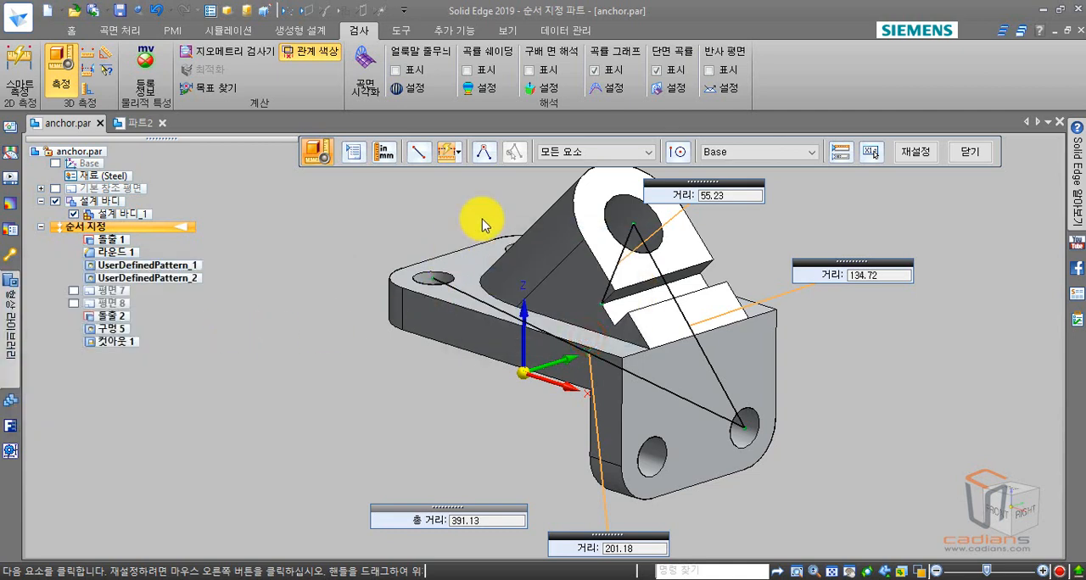
- Save only the first hole-to-hole distance as a dimension variable named 직선거리1, excluding the other two distances
{"action": "left_click", "coordinate": [871, 152]}
{"action": "left_click", "coordinate": [260, 351]}
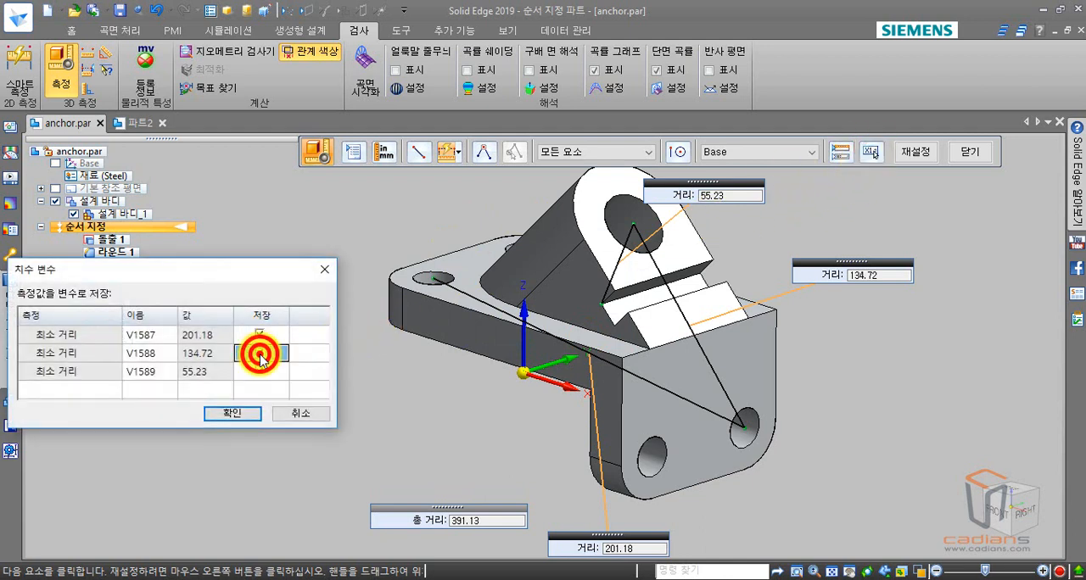
{"action": "left_click", "coordinate": [259, 369]}
{"action": "left_click", "coordinate": [157, 335]}
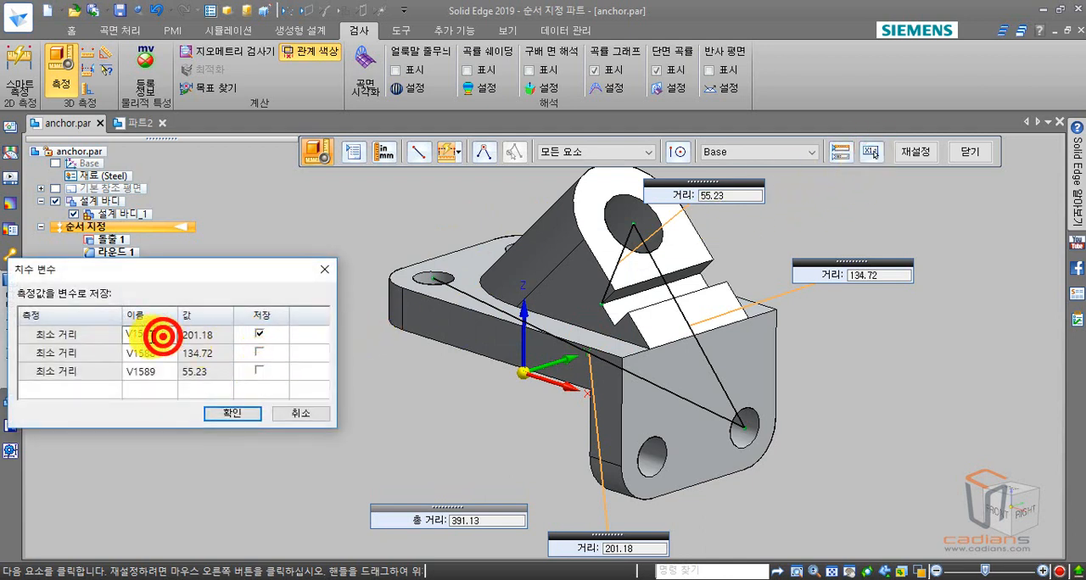
{"action": "type", "text": "ㅈ"}
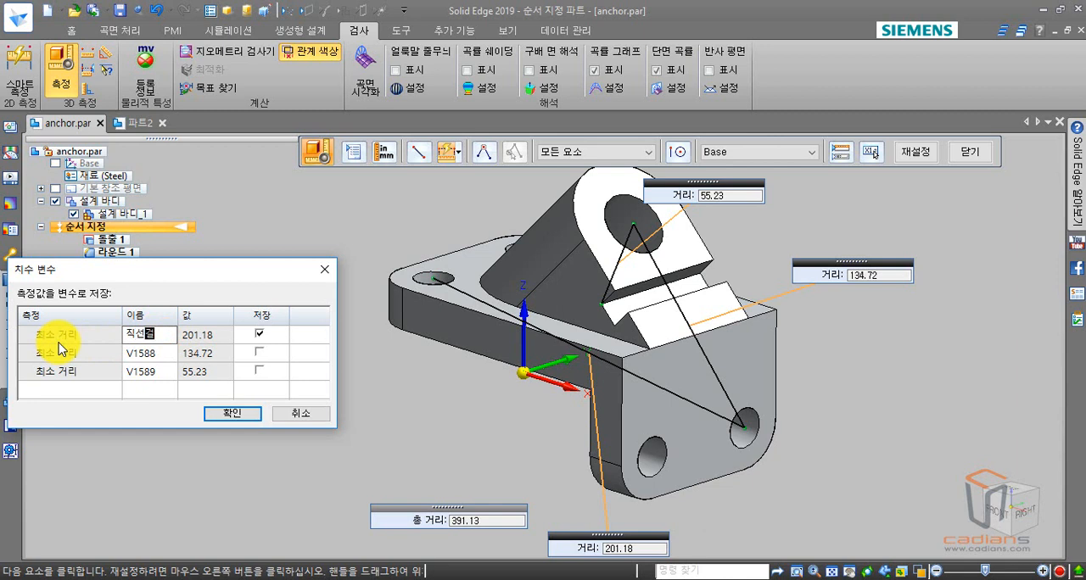
{"action": "type", "text": "선거리1"}
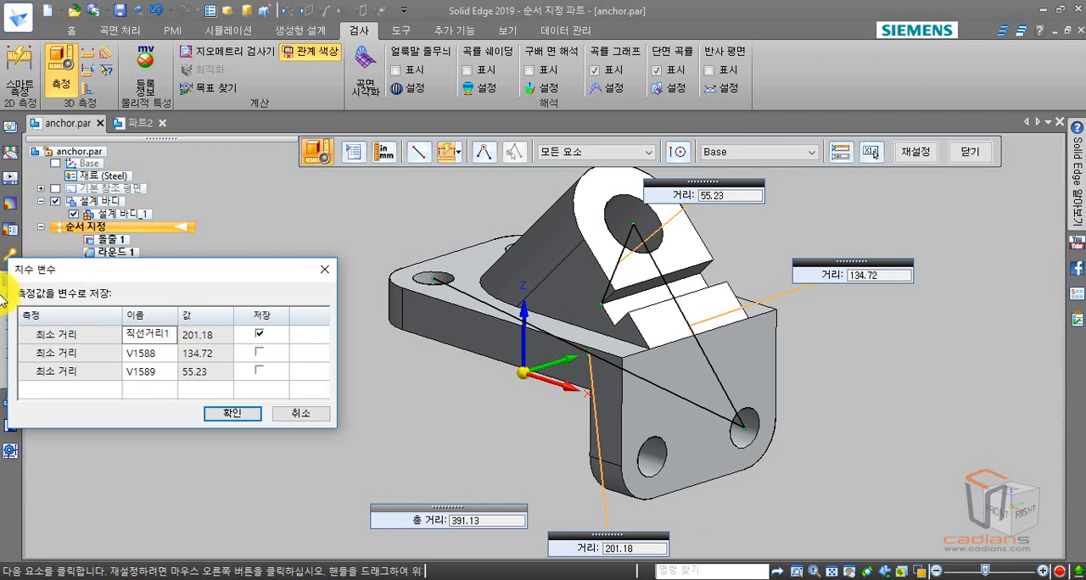
{"action": "left_click", "coordinate": [222, 417]}
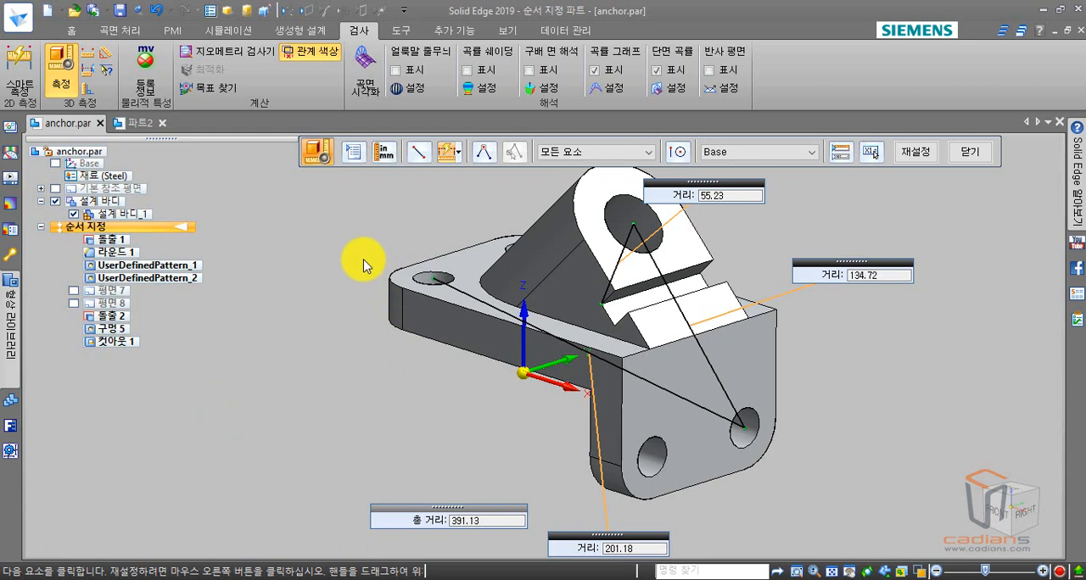
- Check the saved distance variables at the end of the part's variable table and close the table
{"action": "left_click", "coordinate": [405, 31]}
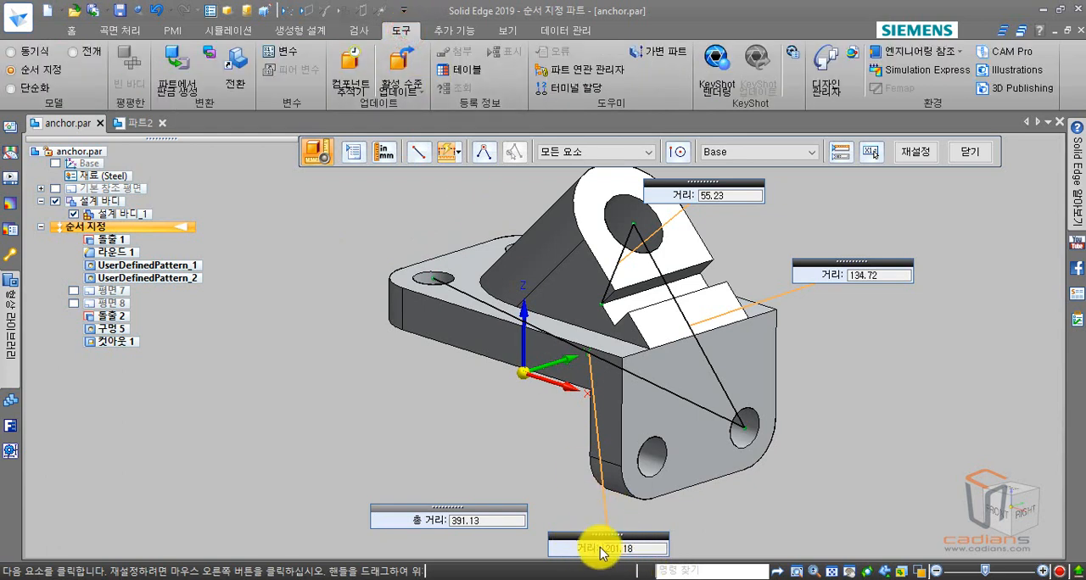
{"action": "left_click", "coordinate": [287, 51]}
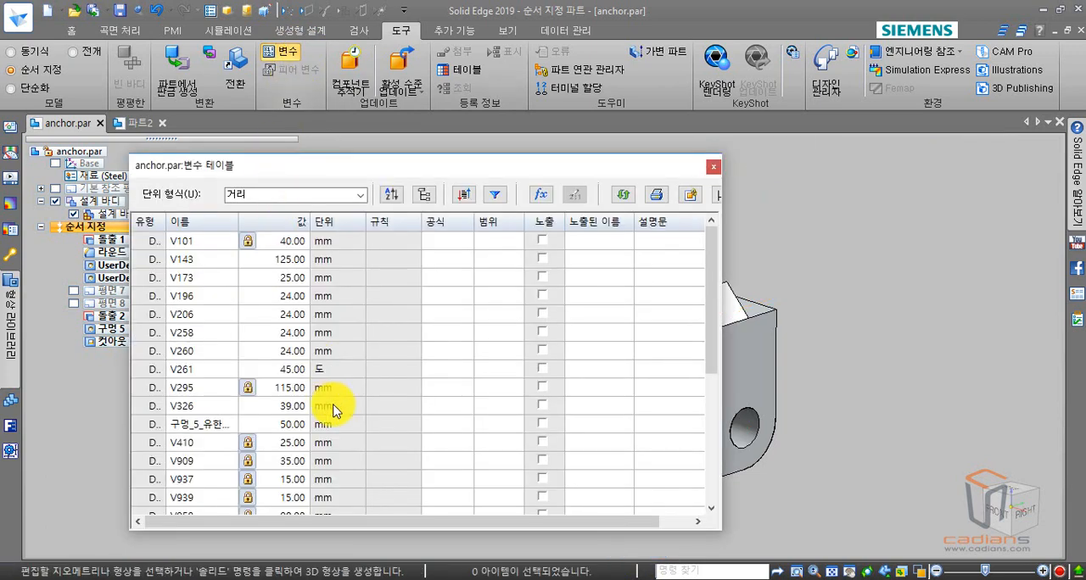
{"action": "left_click_drag", "start_coordinate": [709, 310], "coordinate": [698, 439]}
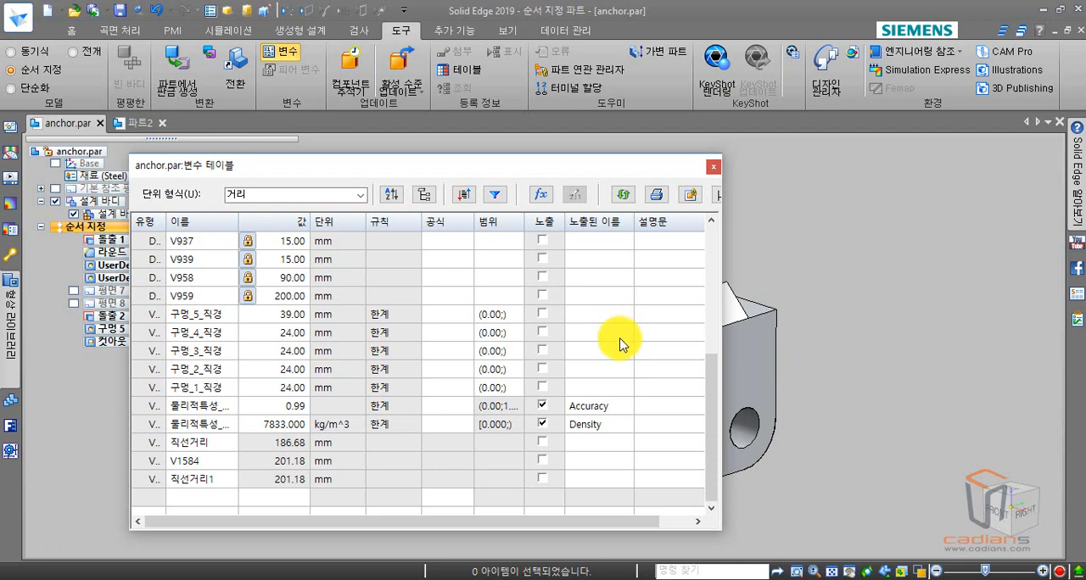
{"action": "left_click", "coordinate": [713, 166]}
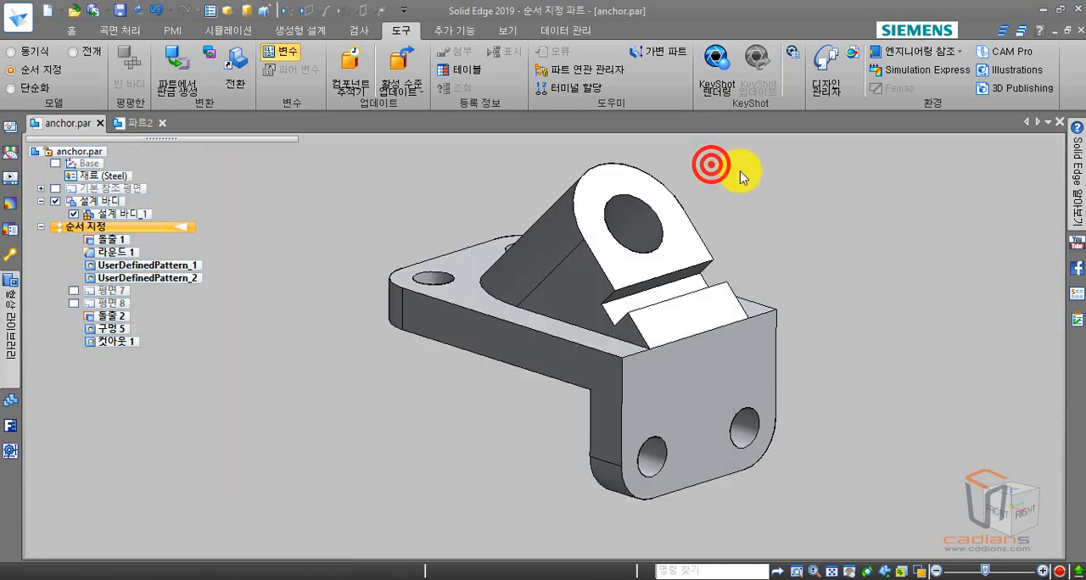